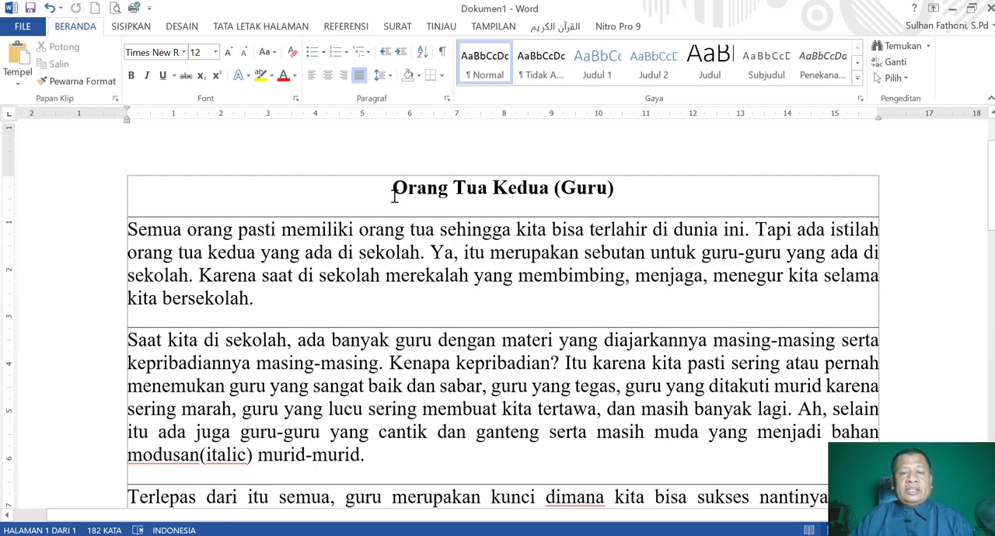
Left-align the title "Orang Tua Kedua (Guru)" and return it to centered alignment.
left_click(393, 188)
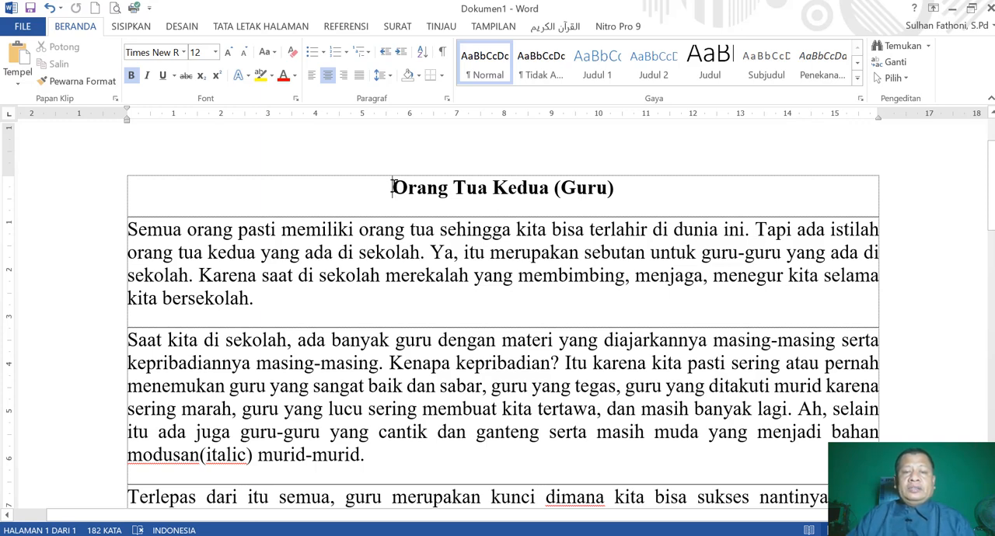
left_click_drag(394, 187, 622, 189)
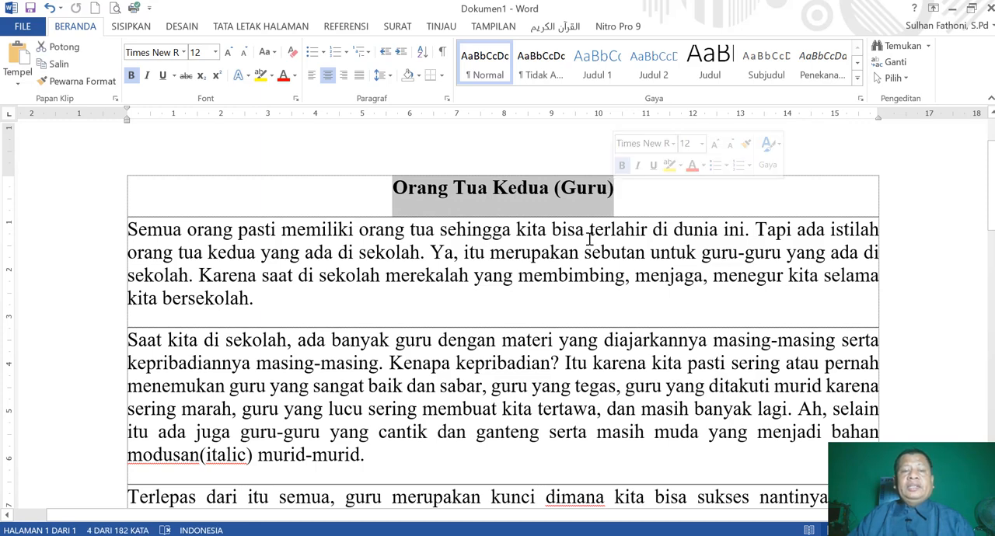
left_click(312, 78)
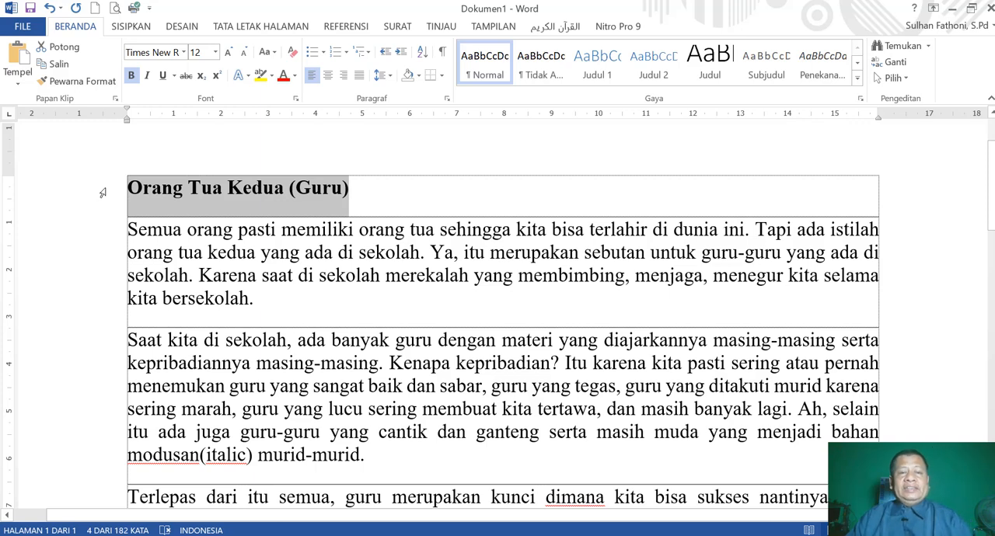
left_click(329, 79)
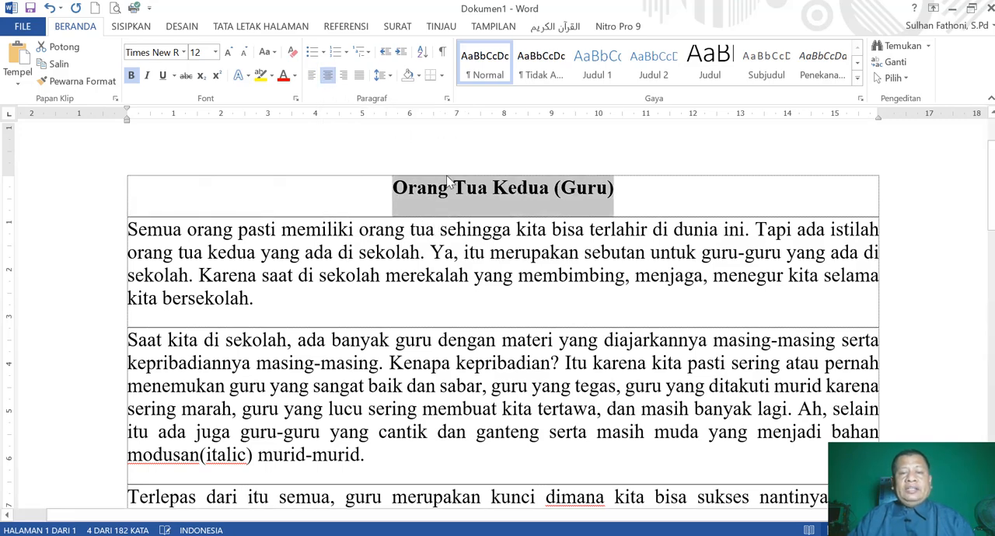
Right-align the title "Orang Tua Kedua (Guru)" and switch it to justified alignment.
left_click(626, 194)
left_click_drag(392, 188, 621, 186)
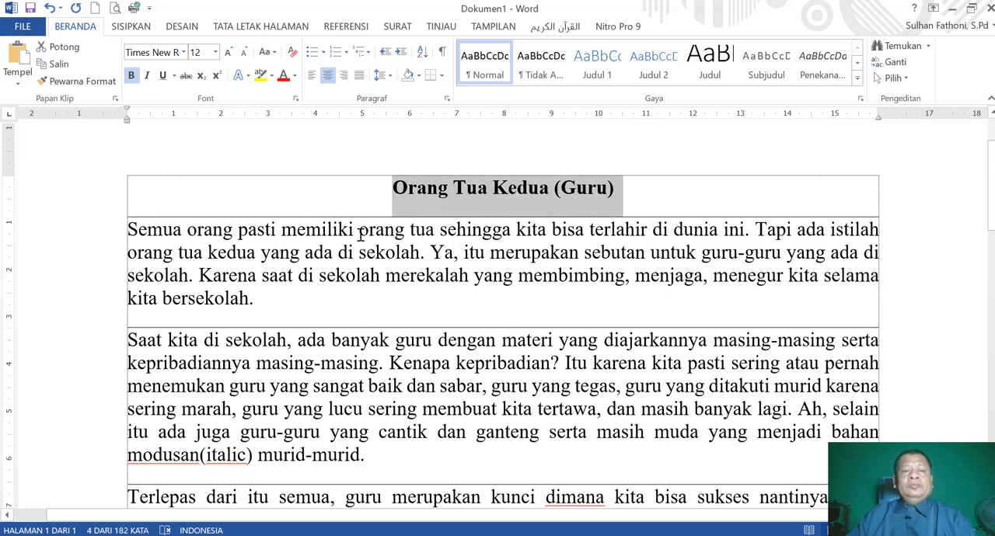
left_click(344, 77)
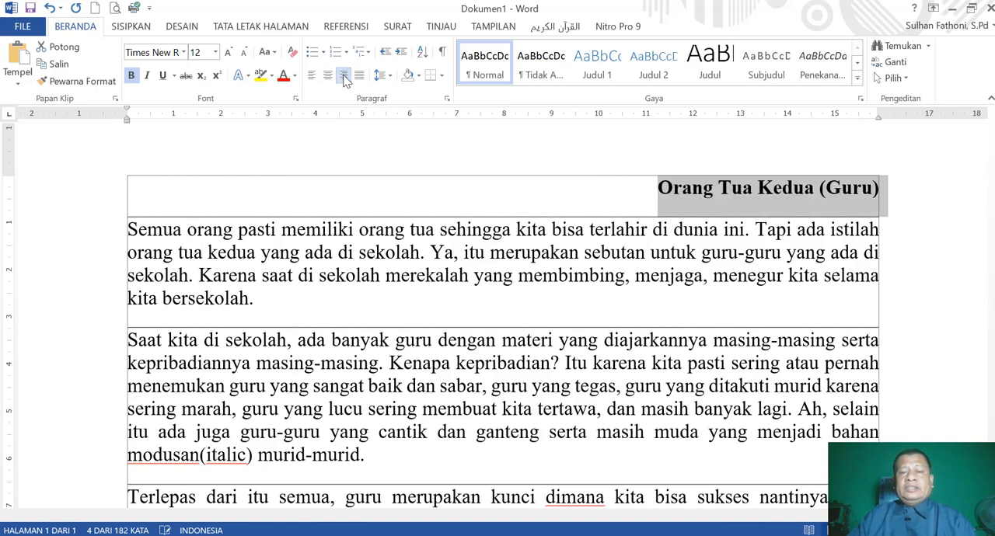
left_click(893, 202)
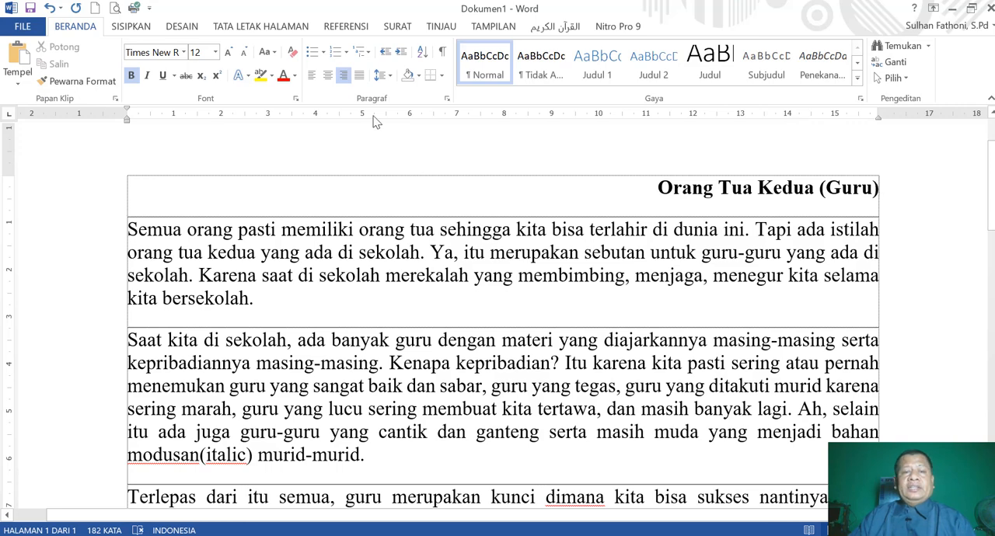
left_click(360, 77)
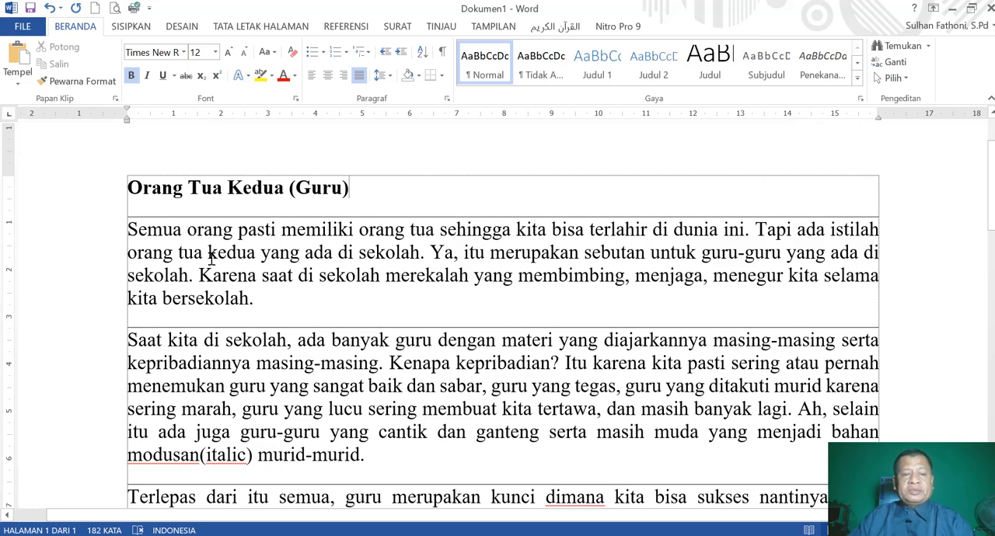
Try left, centered and right alignment on the first body paragraph and set it back to justified.
left_click_drag(129, 228, 275, 296)
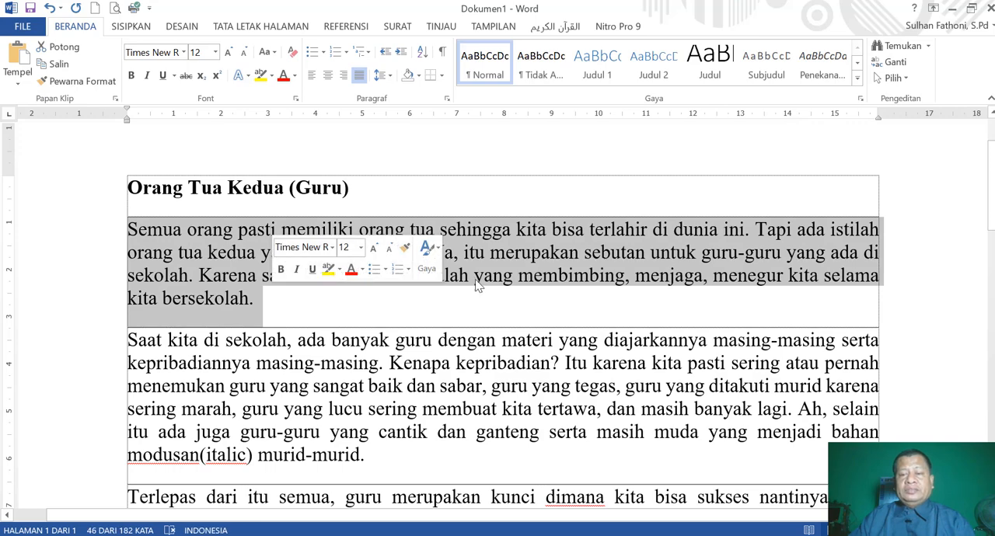
left_click(312, 75)
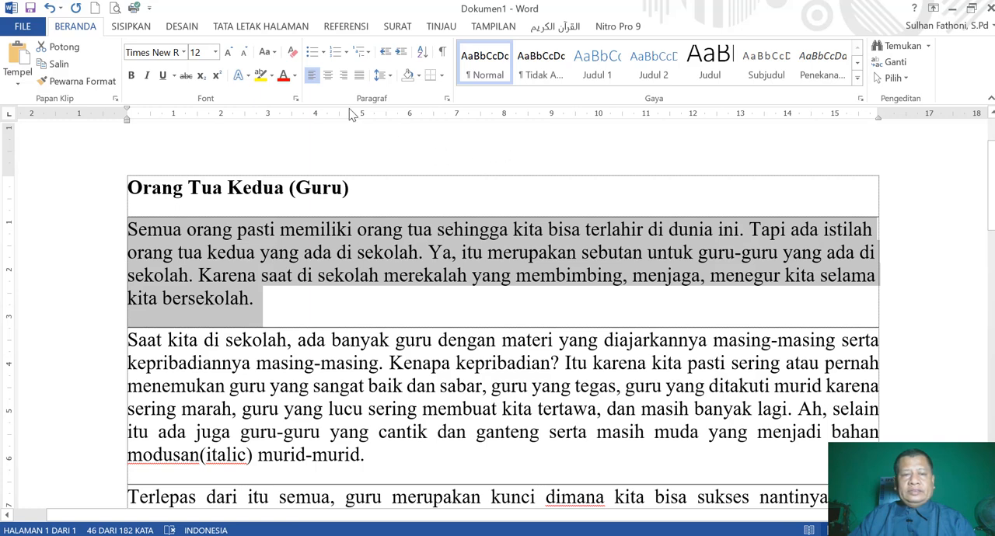
left_click(313, 78)
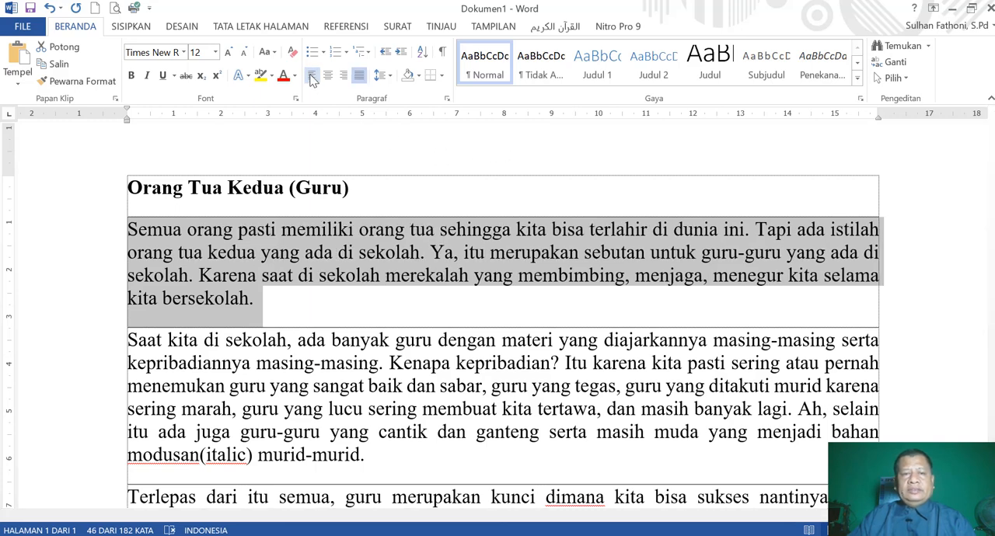
left_click(312, 76)
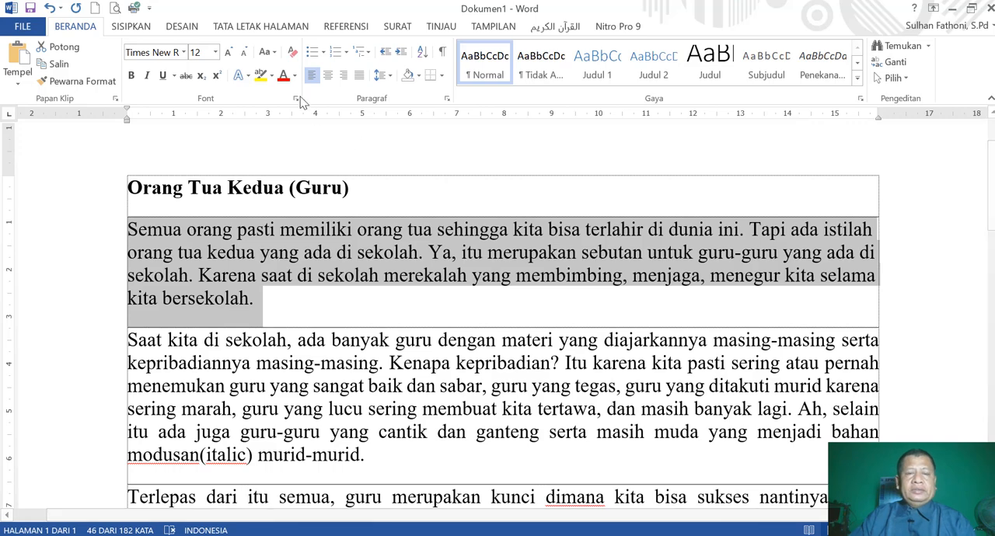
left_click(327, 75)
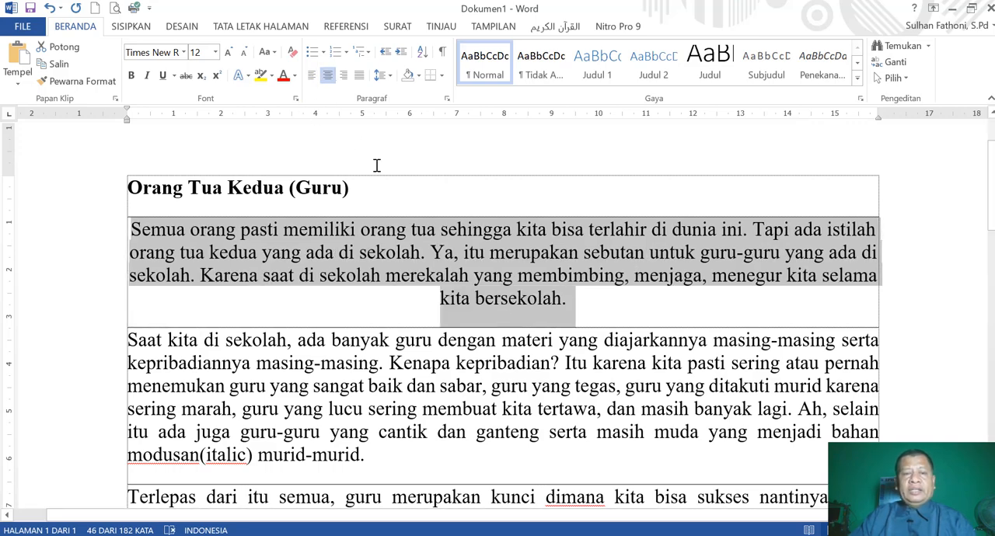
left_click(343, 77)
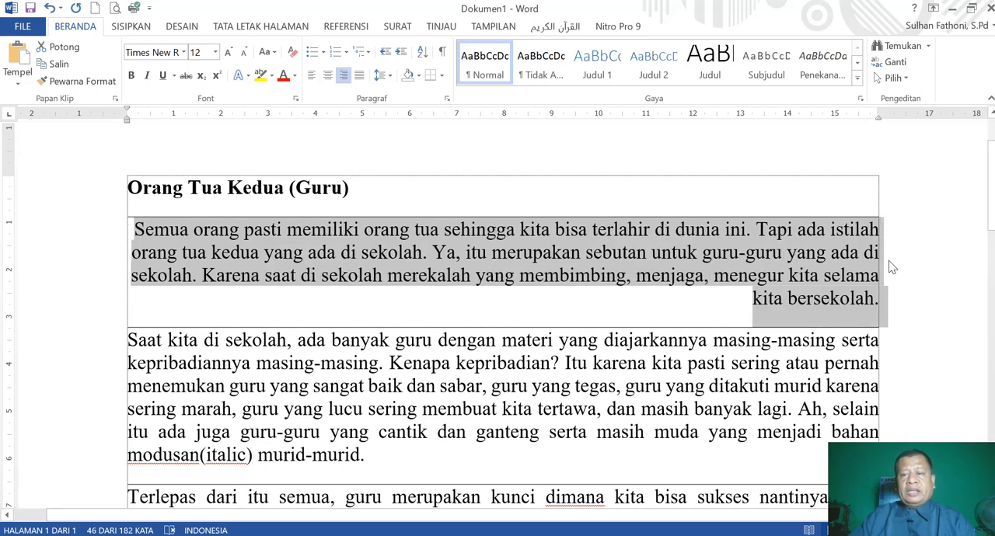
left_click(359, 76)
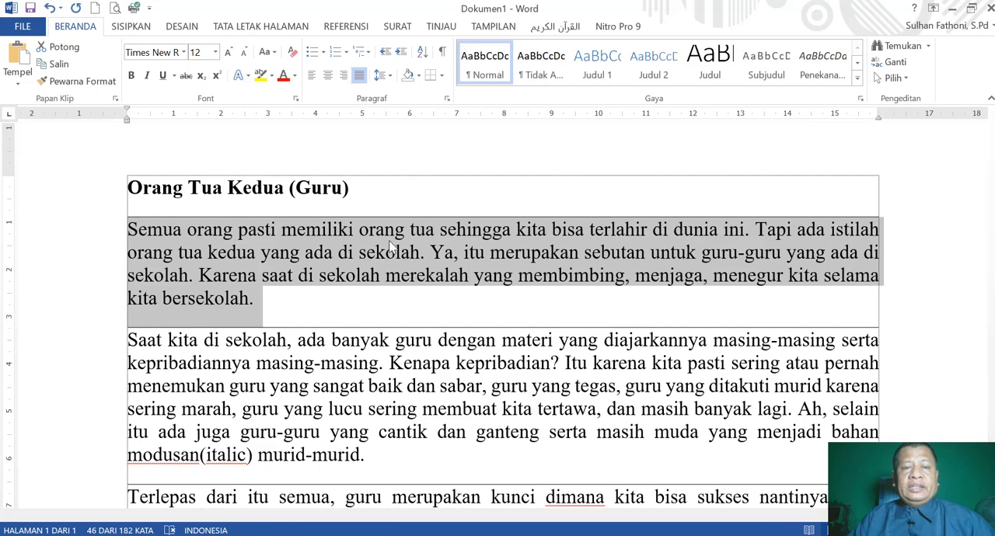
Center the title "Orang Tua Kedua (Guru)" above the body text.
left_click(289, 188)
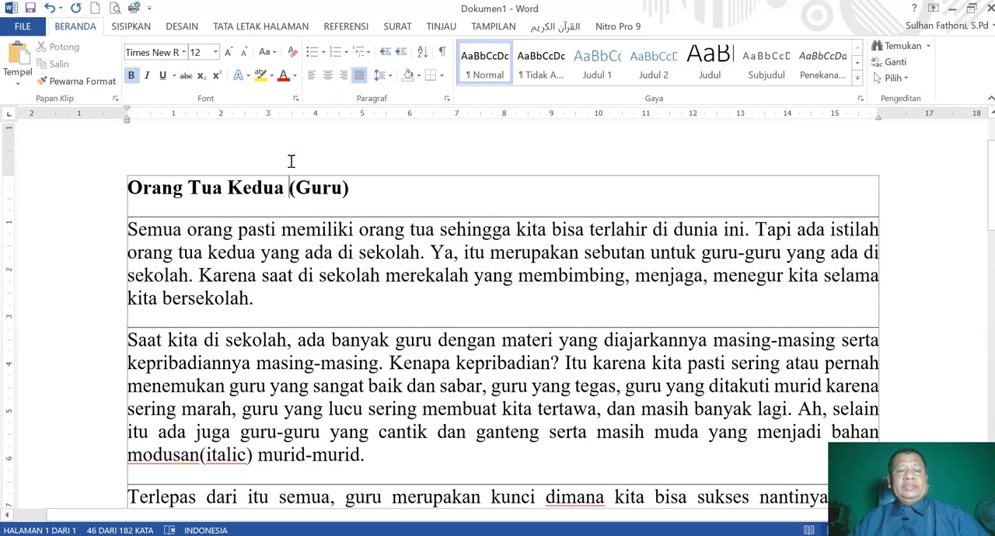
left_click(328, 75)
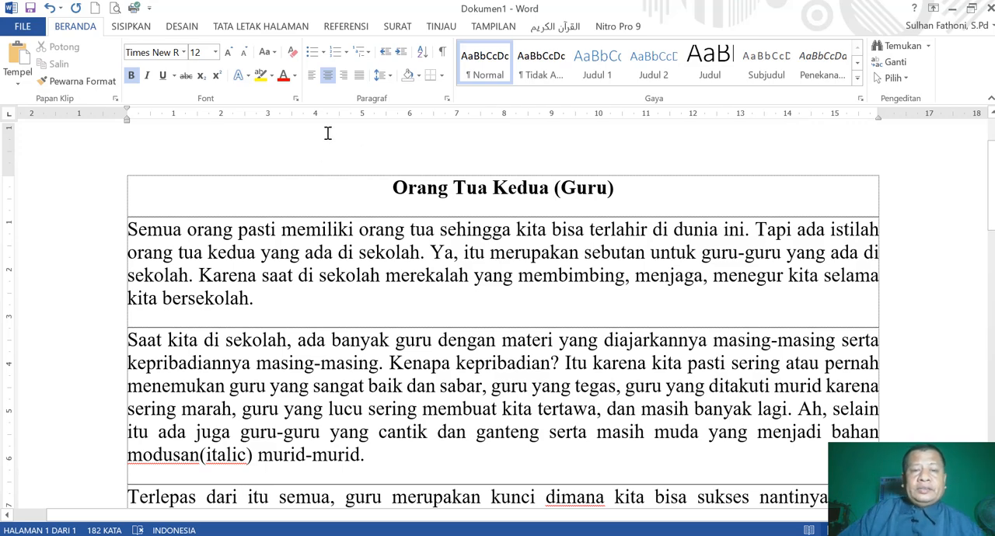
Set the line spacing of the first body paragraph, starting "Semua orang pasti", to 1.5.
left_click(391, 76)
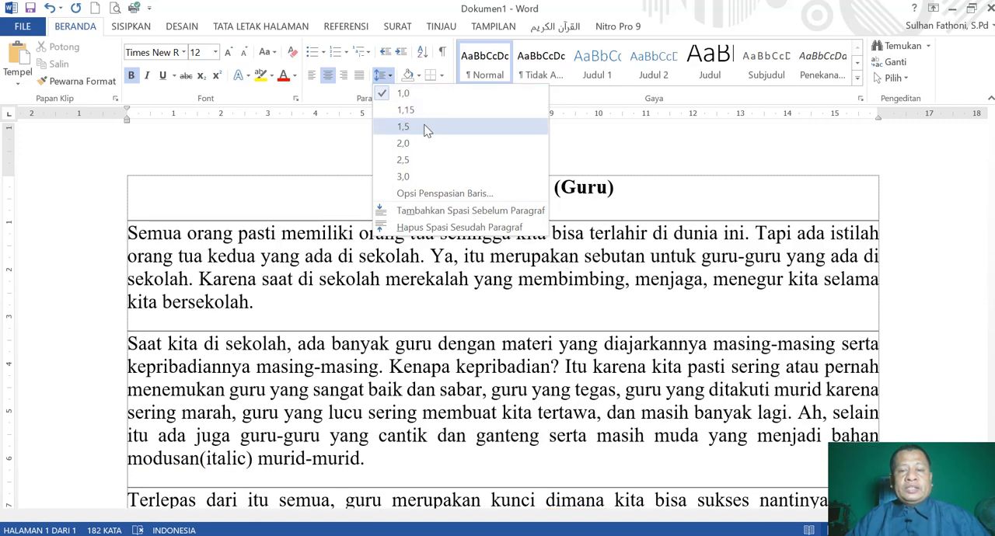
left_click(616, 139)
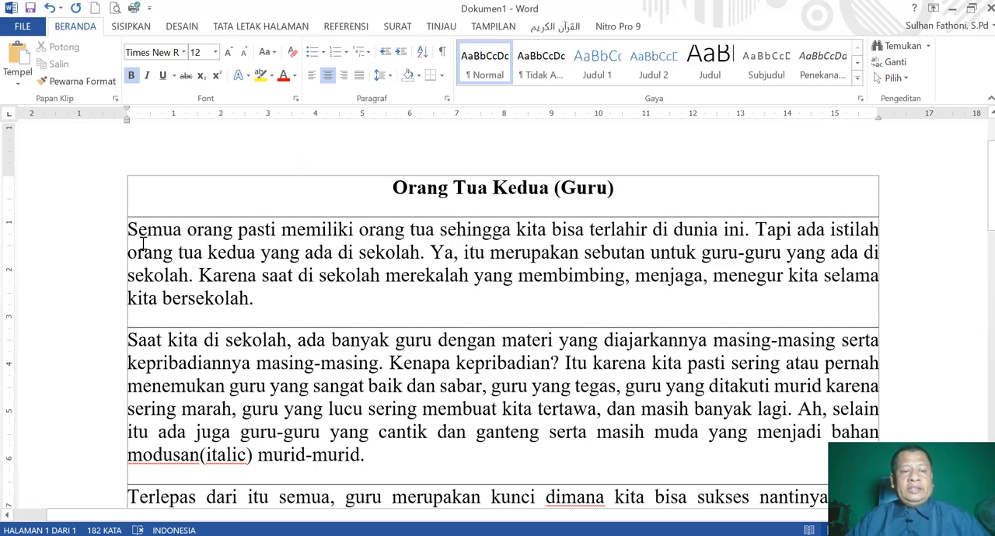
left_click_drag(129, 228, 264, 293)
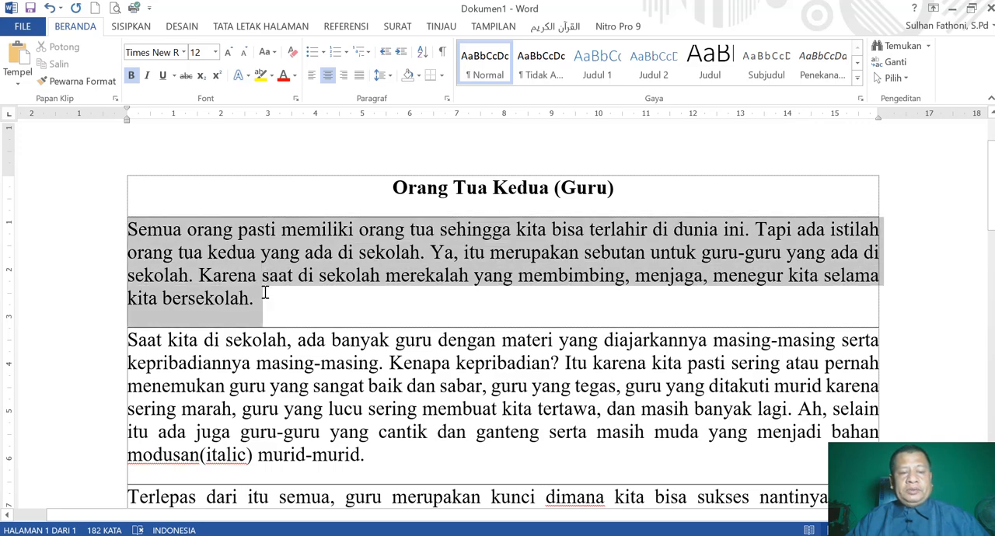
left_click(390, 75)
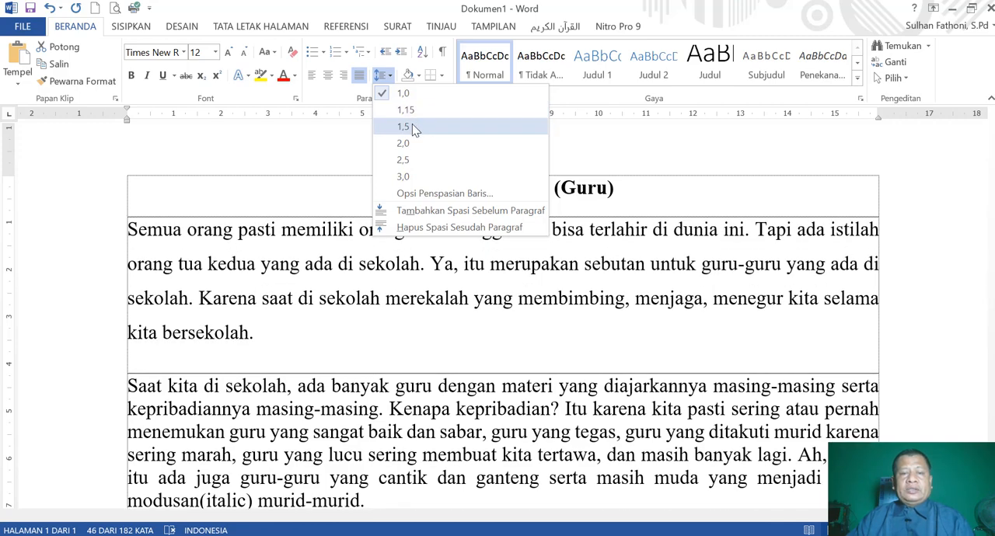
left_click(412, 126)
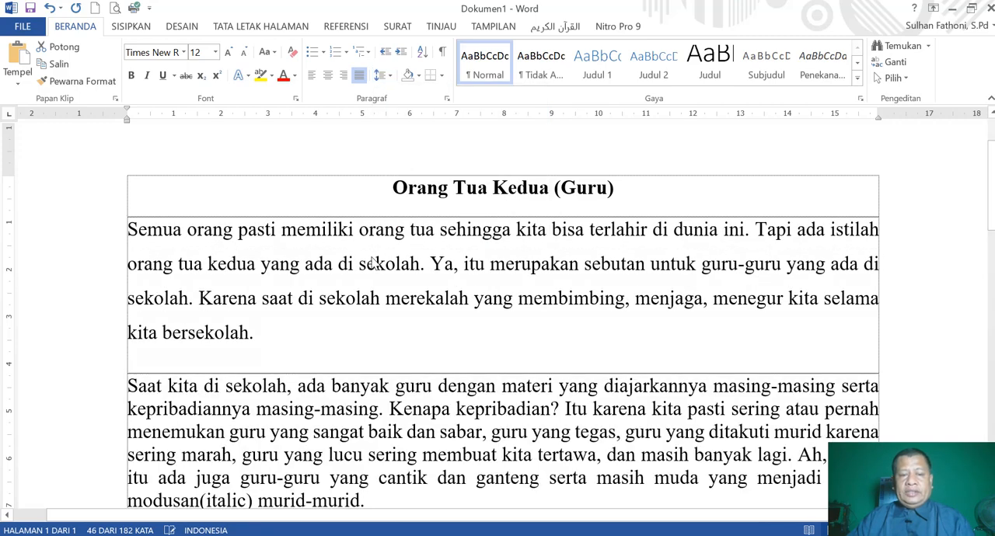
left_click(301, 348)
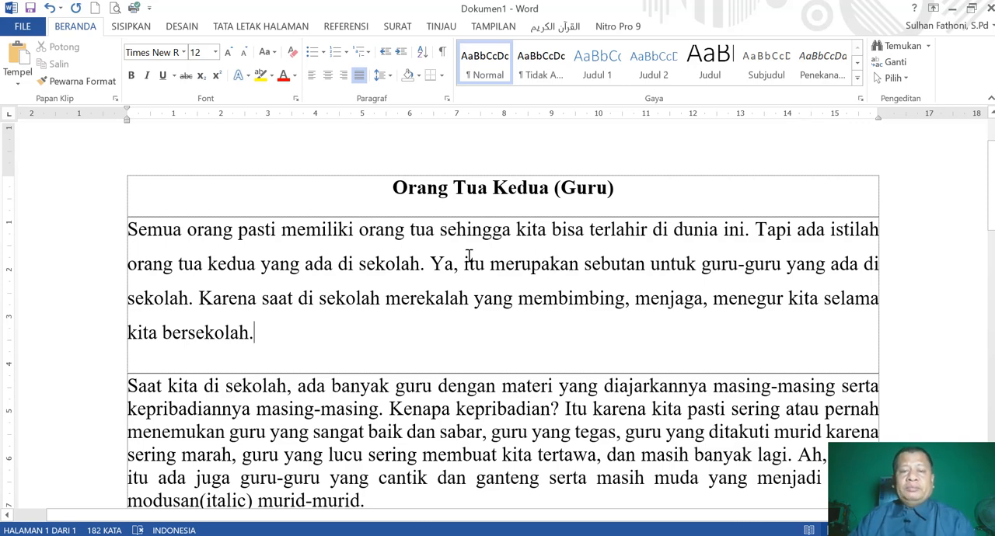
Look through the document to compare the first paragraph's line spacing with that of the other paragraphs.
scroll(467, 245, "down", 1)
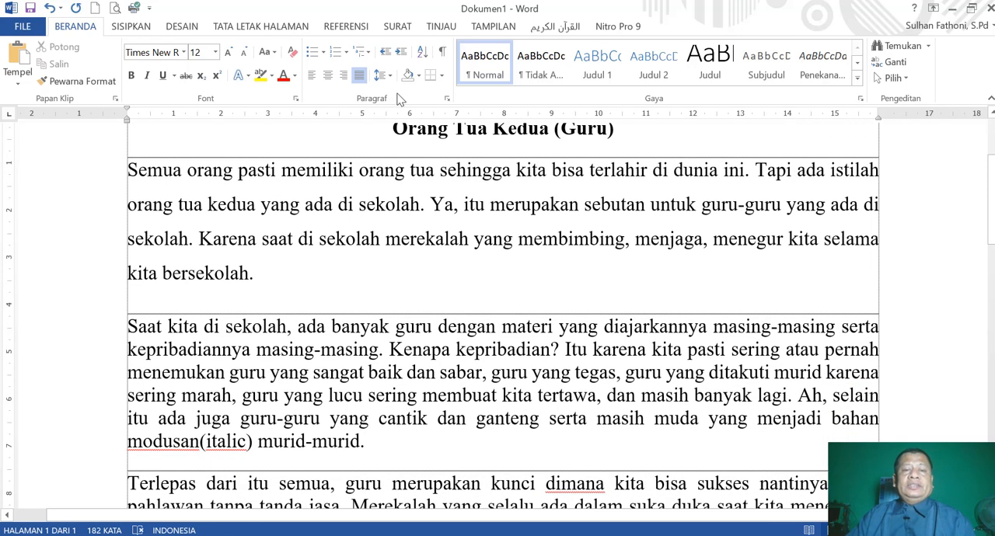
scroll(432, 230, "down", 3)
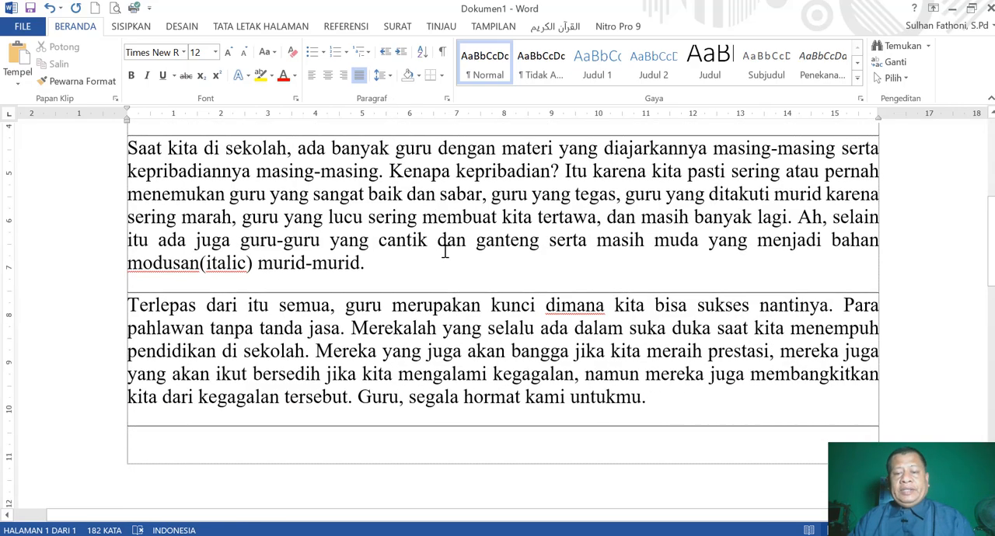
scroll(531, 263, "down", 2)
scroll(397, 264, "up", 5)
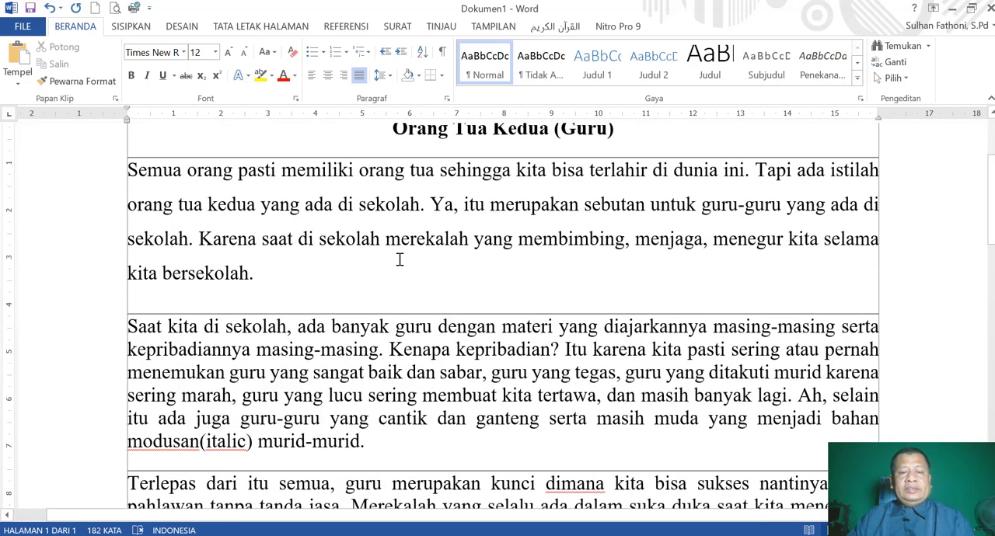
scroll(399, 259, "up", 2)
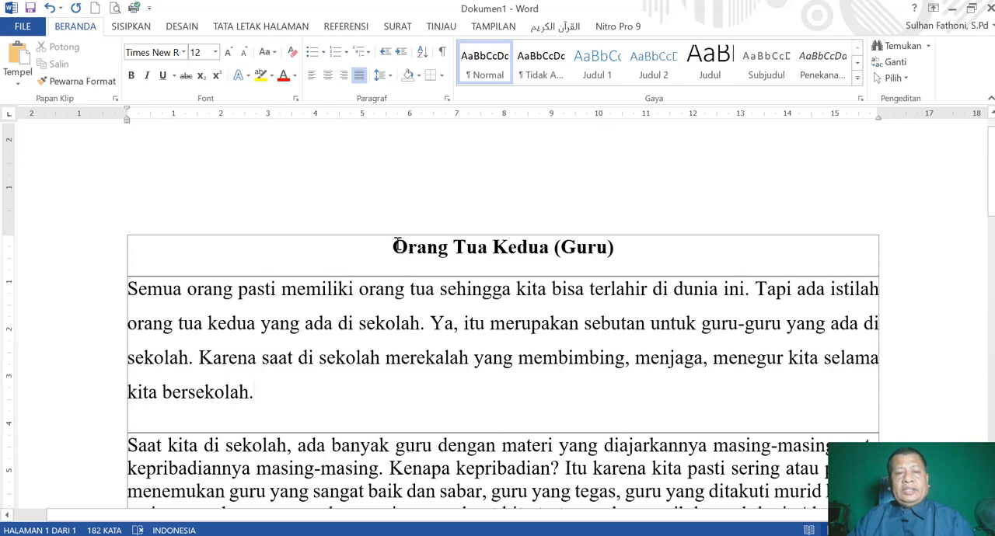
scroll(394, 174, "down", 1)
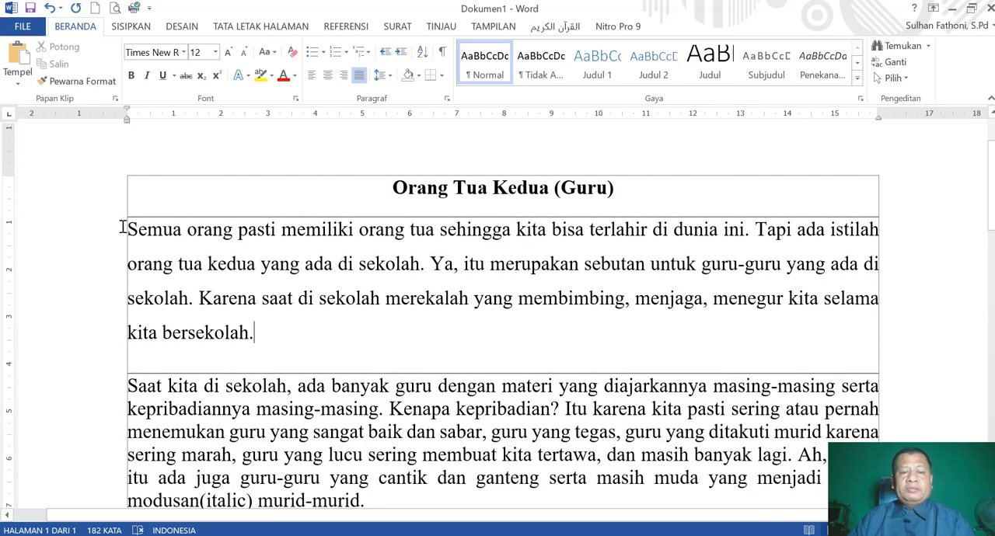
scroll(405, 244, "down", 2)
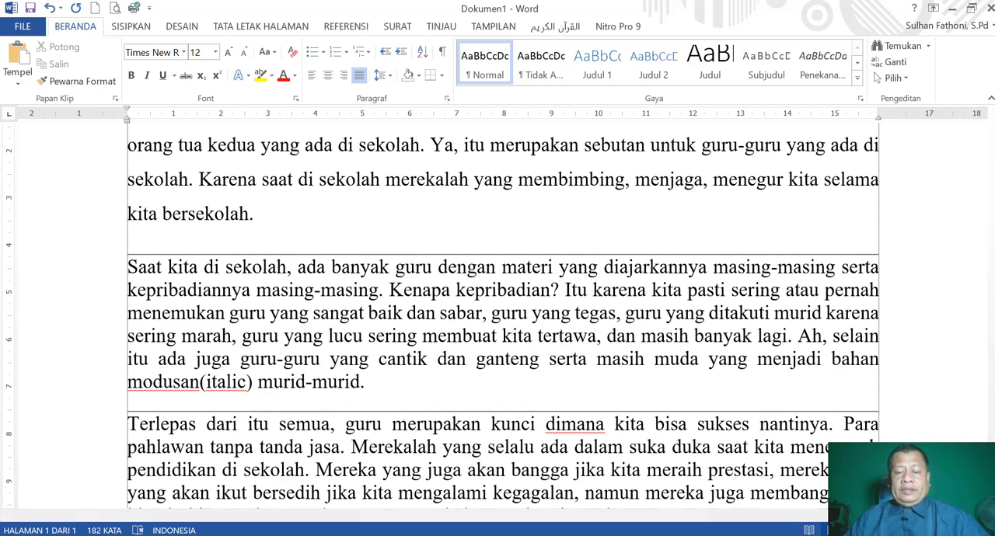
Switch to the PowerPoint presentation MS WORD 2007.pptx and show slide 21, "MEMBUAT TABEL".
key("alt+Tab")
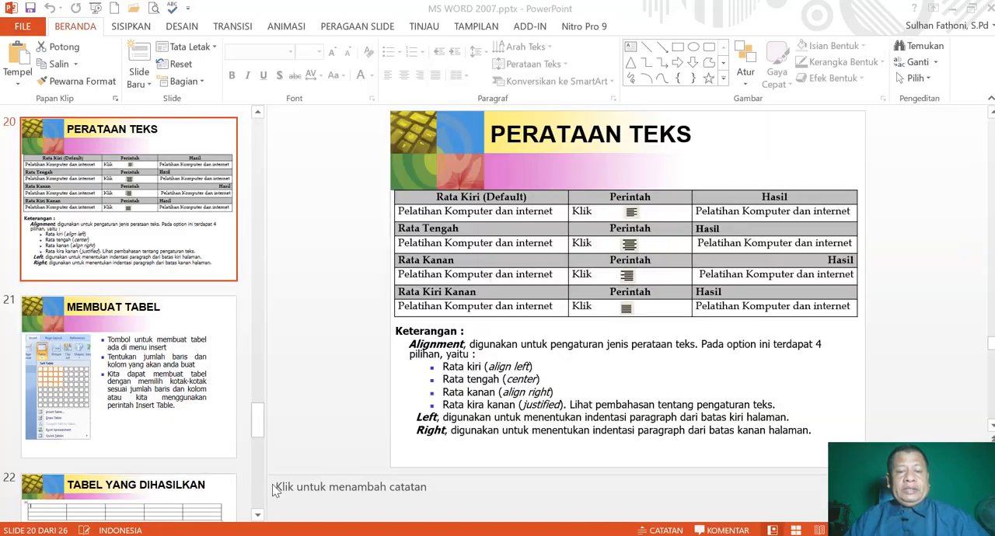
left_click(124, 350)
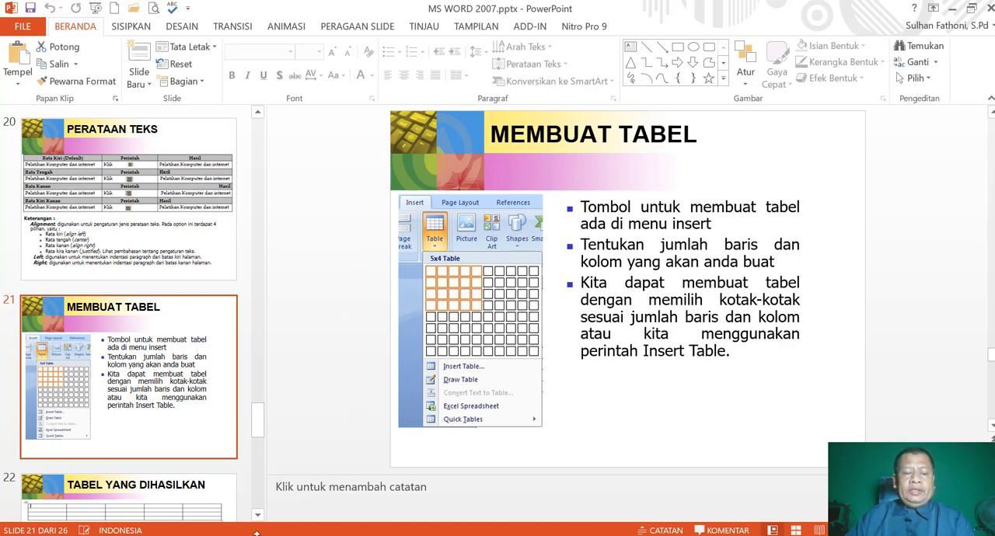
Switch back to the Word document and create a new blank document.
left_click(192, 535)
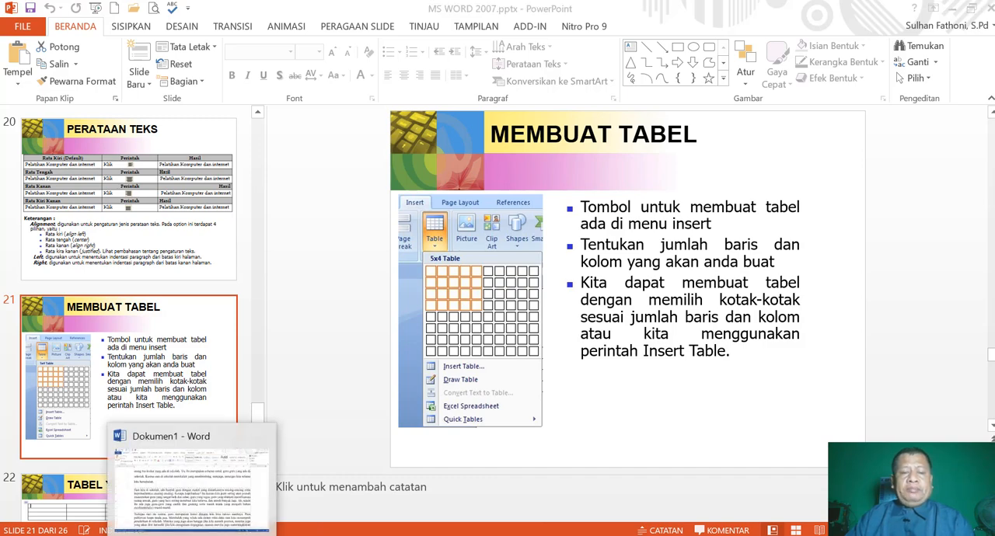
scroll(402, 387, "down", 3)
scroll(402, 387, "down", 2)
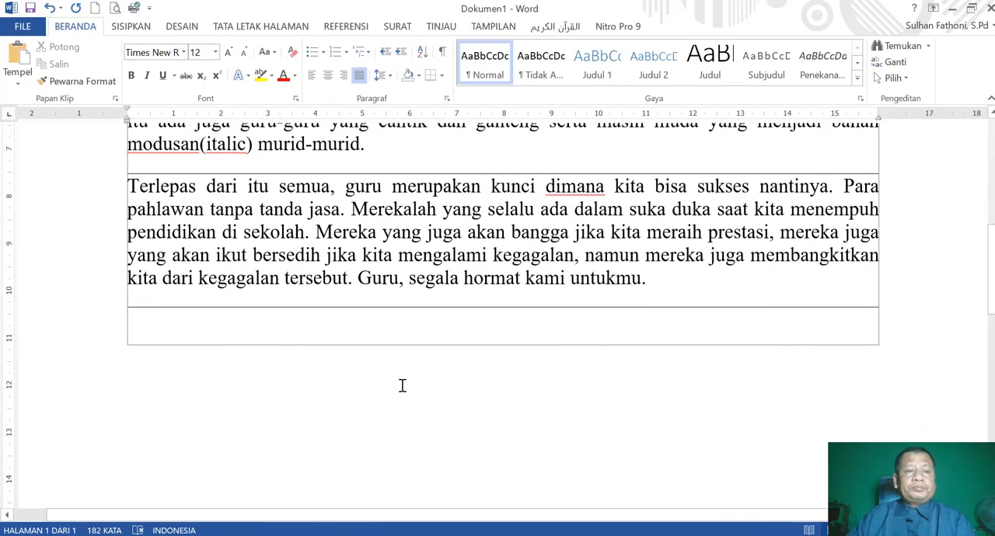
scroll(391, 360, "up", 1)
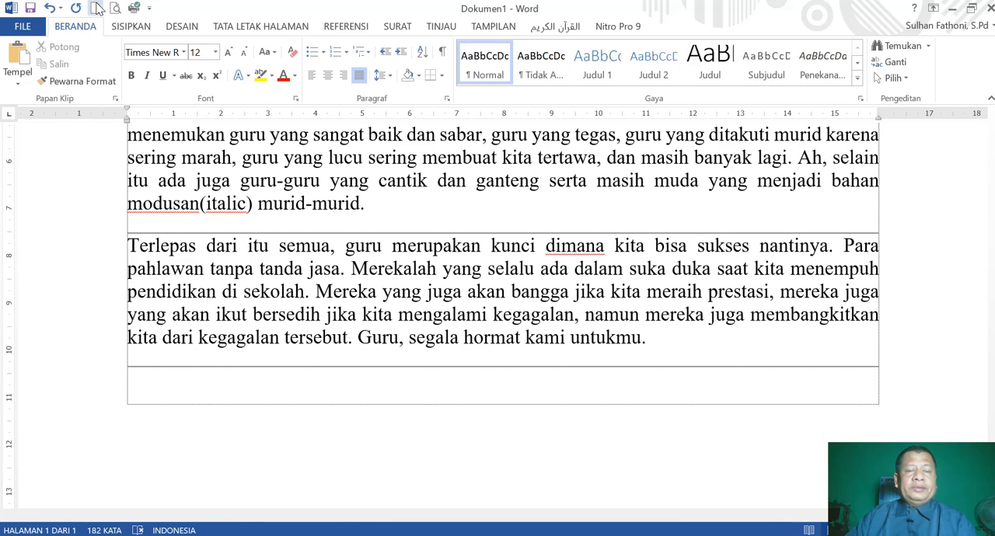
left_click(95, 8)
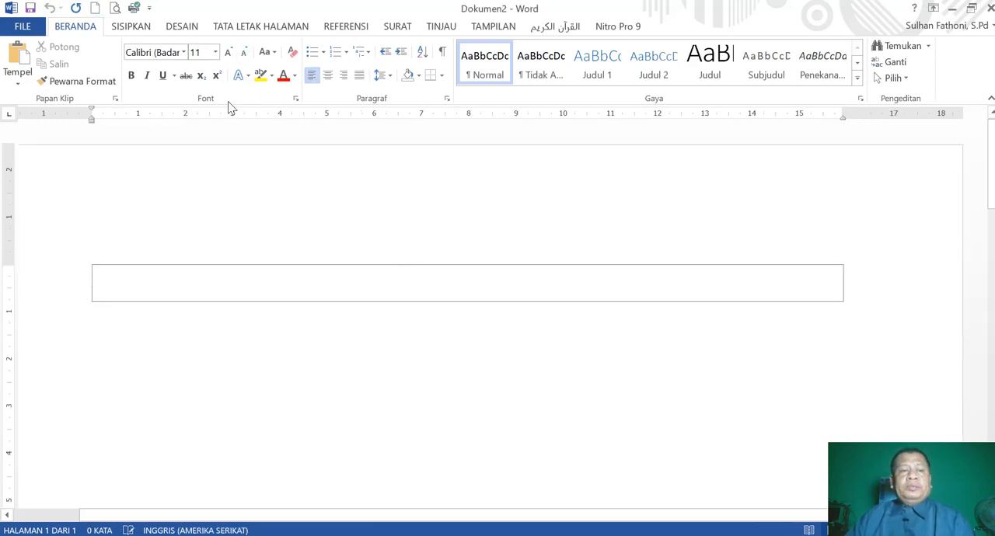
Insert a table with 5 columns and 2 rows into the blank document, keeping the fixed column width on Otomatis.
left_click(131, 26)
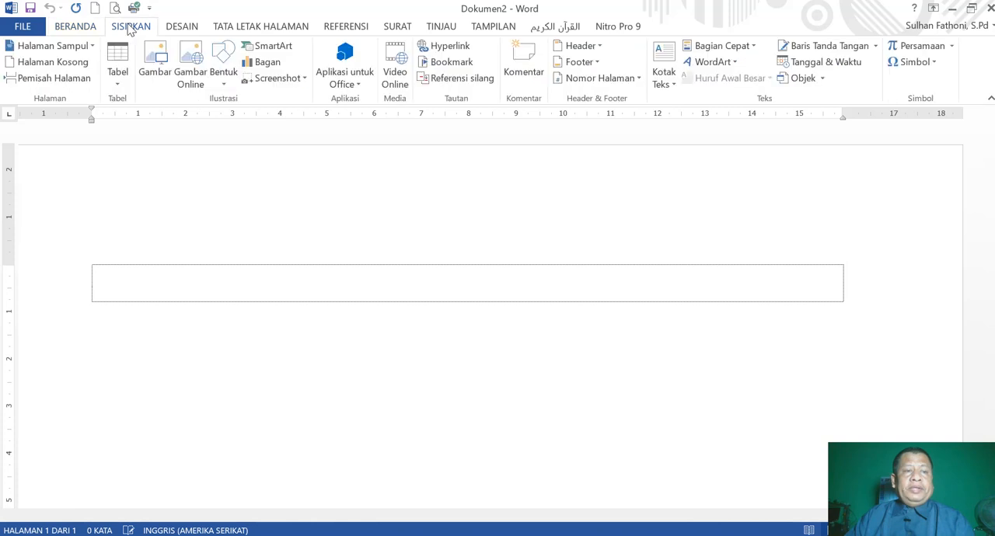
left_click(70, 28)
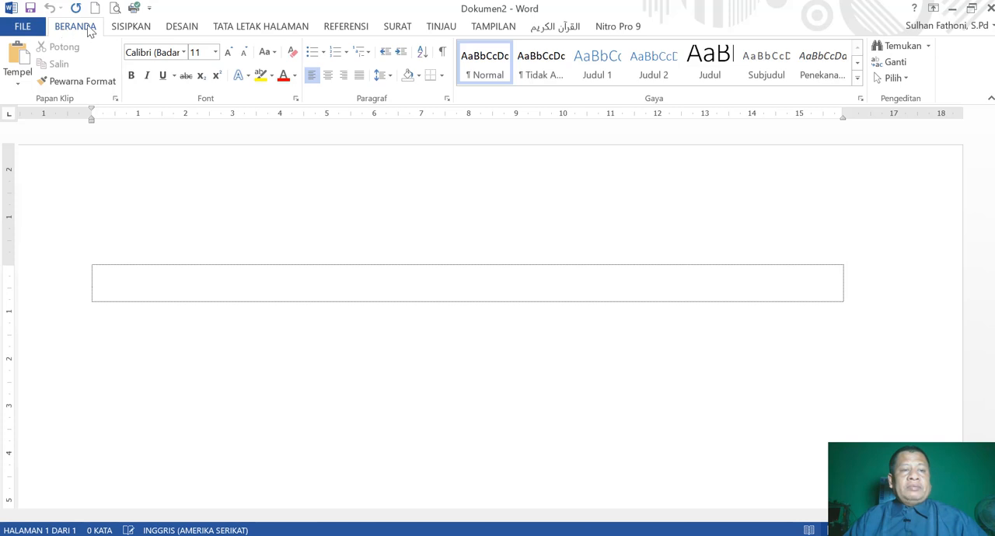
left_click(130, 26)
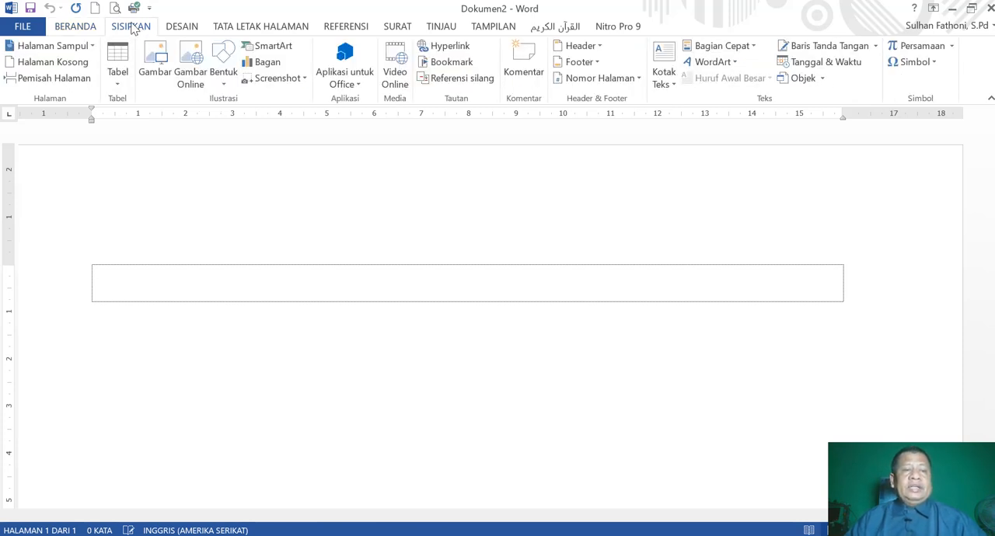
left_click(117, 86)
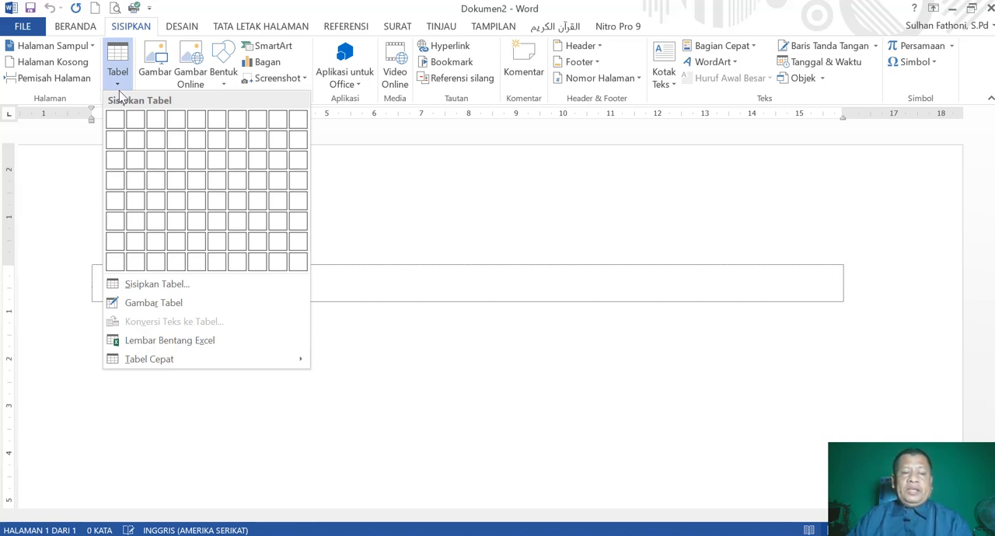
left_click(158, 284)
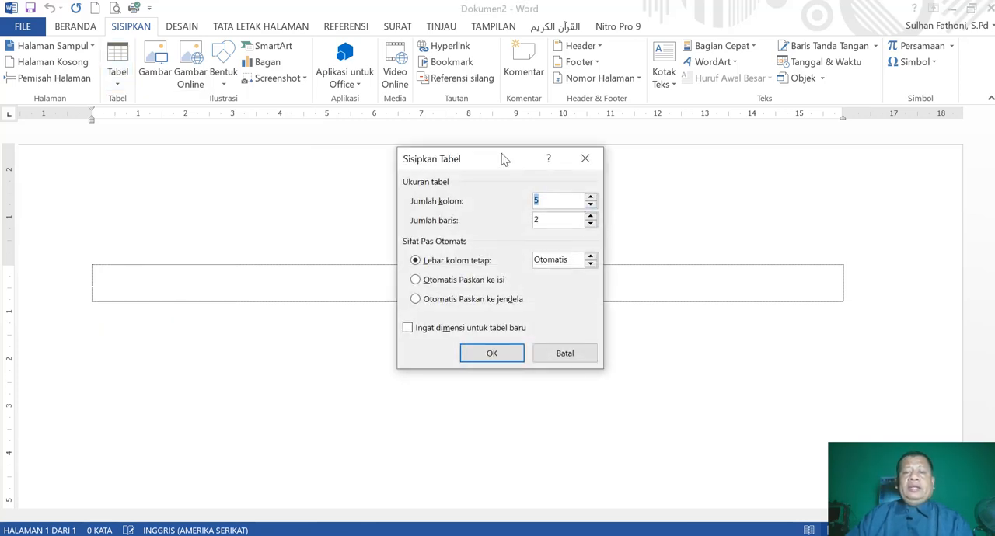
left_click_drag(516, 166, 663, 166)
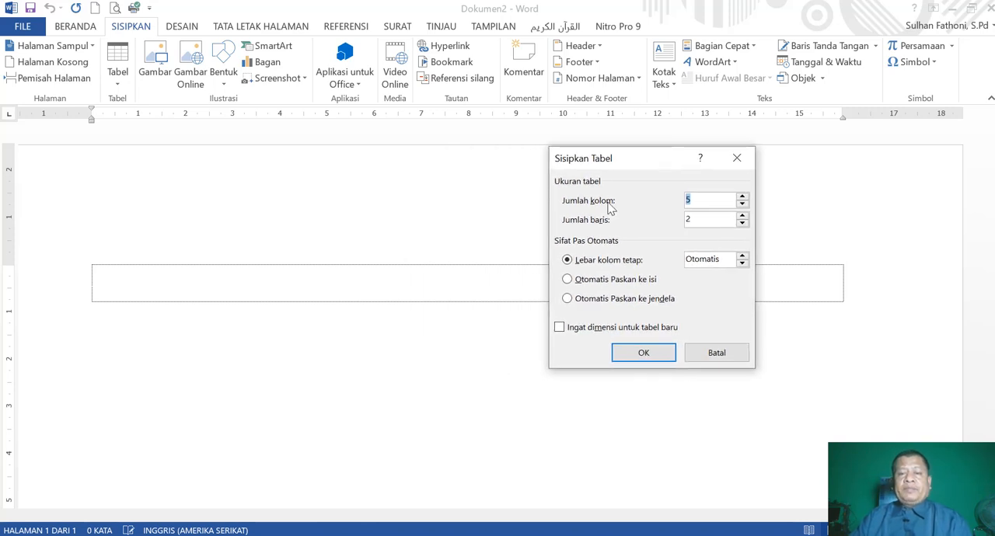
left_click(646, 353)
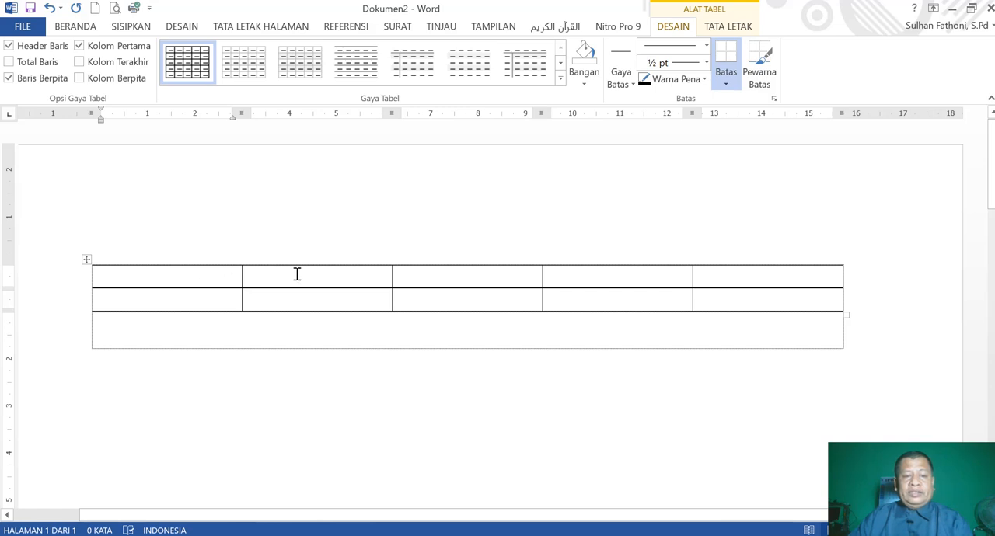
left_click(365, 269)
left_click(446, 271)
left_click(640, 296)
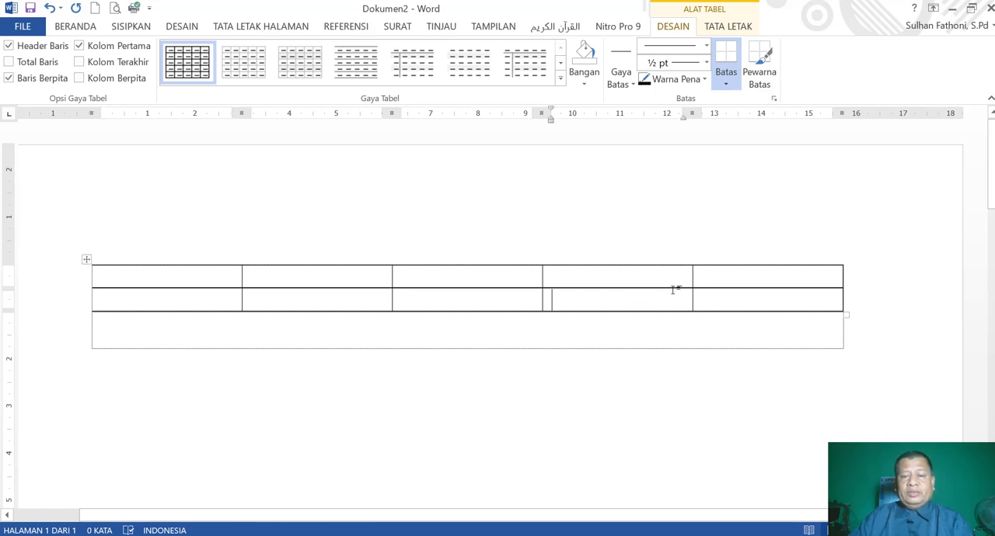
Shade both cells of the table's first column with standard red.
left_click(188, 276)
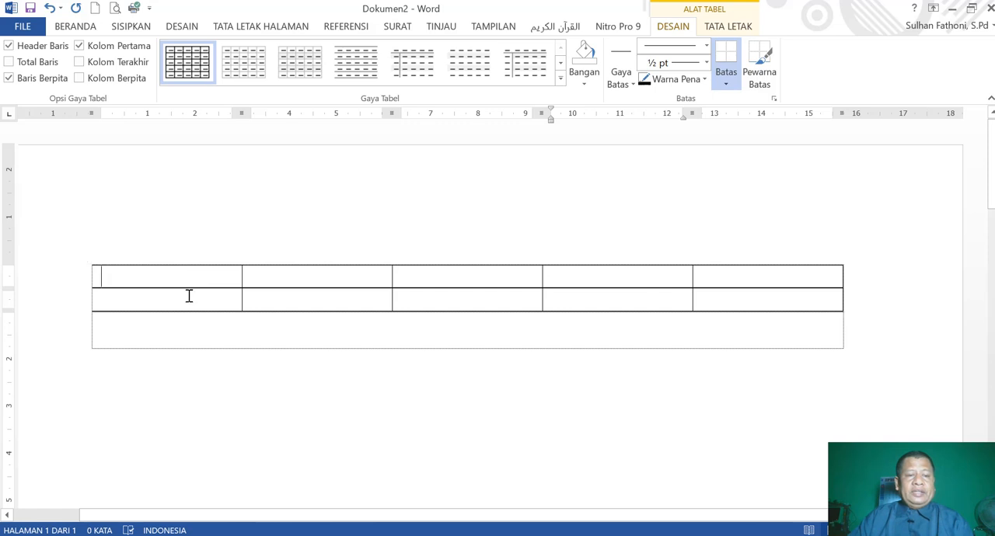
left_click_drag(189, 295, 184, 288)
left_click(75, 26)
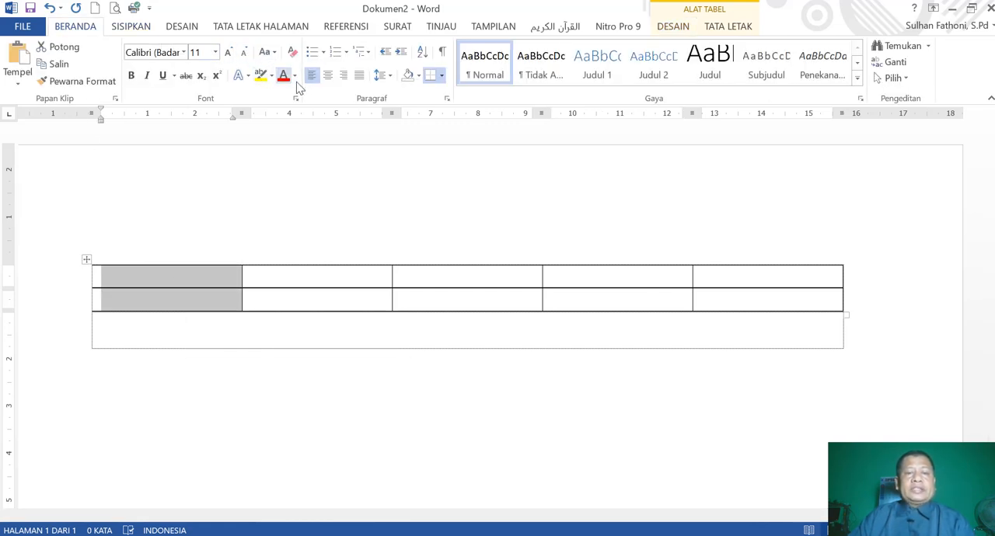
left_click(419, 76)
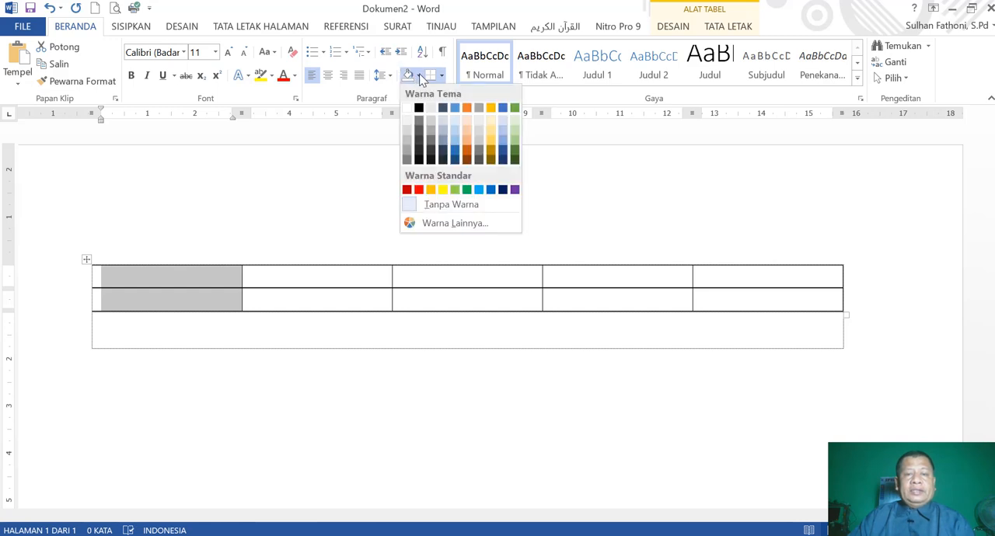
left_click(419, 190)
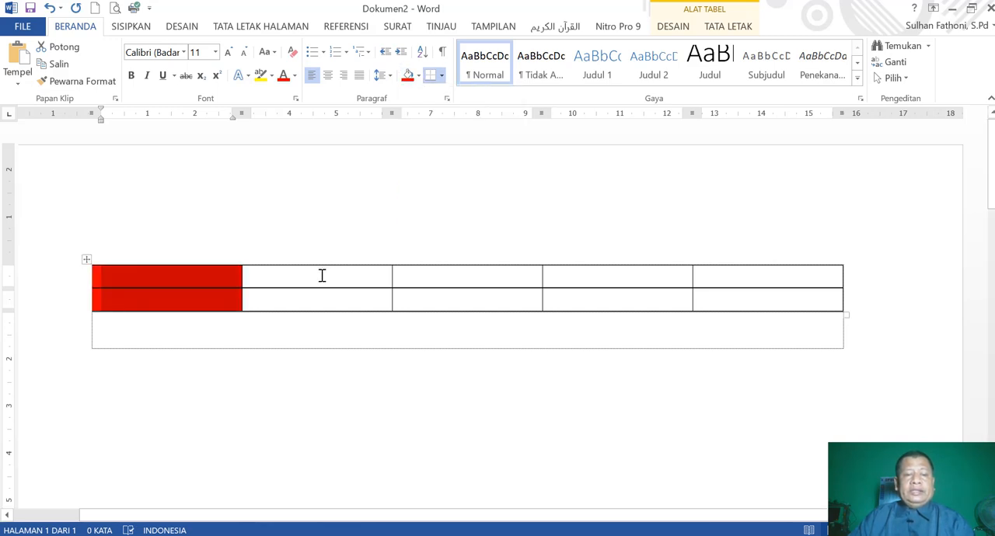
Shade the table's second column yellow and its third column green.
left_click_drag(321, 276, 330, 297)
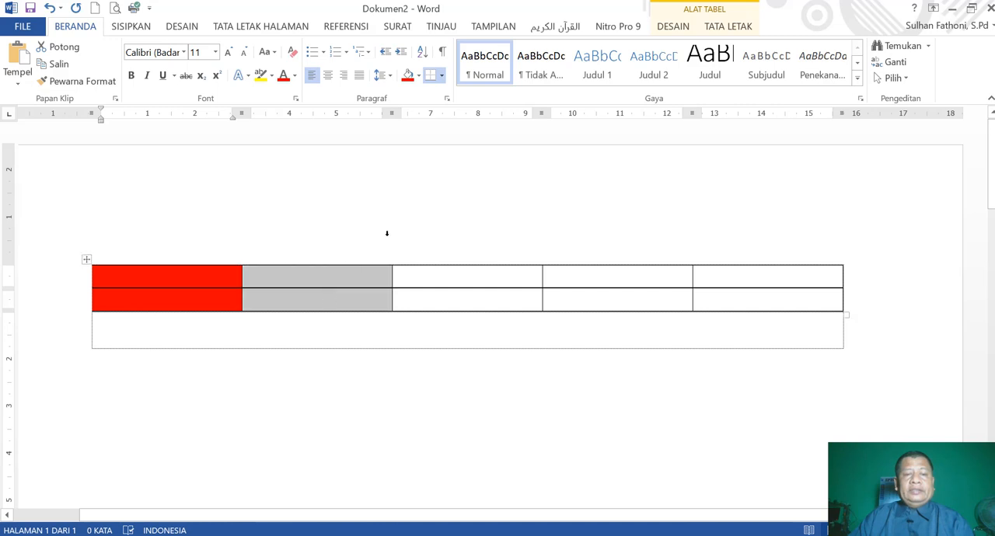
left_click(418, 76)
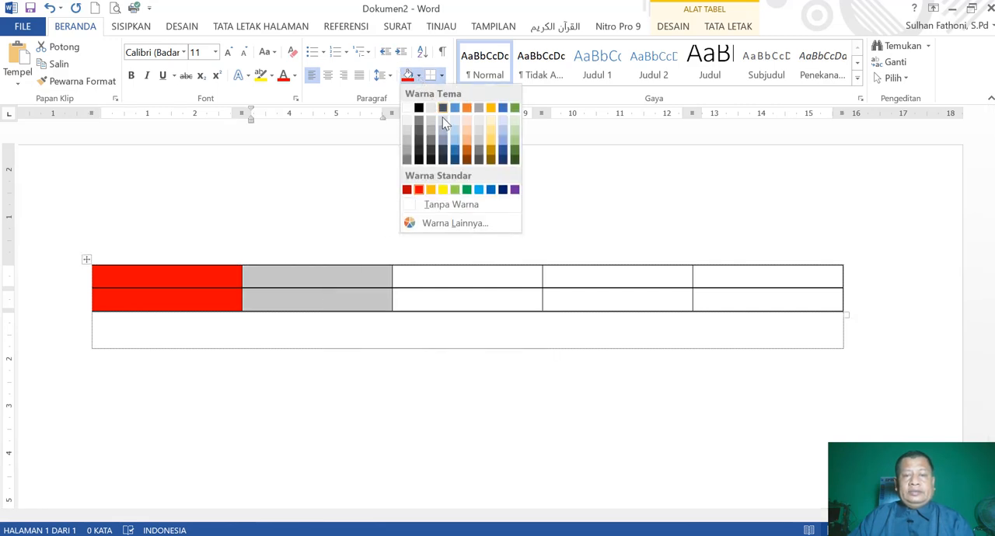
left_click(443, 192)
left_click_drag(449, 274, 455, 300)
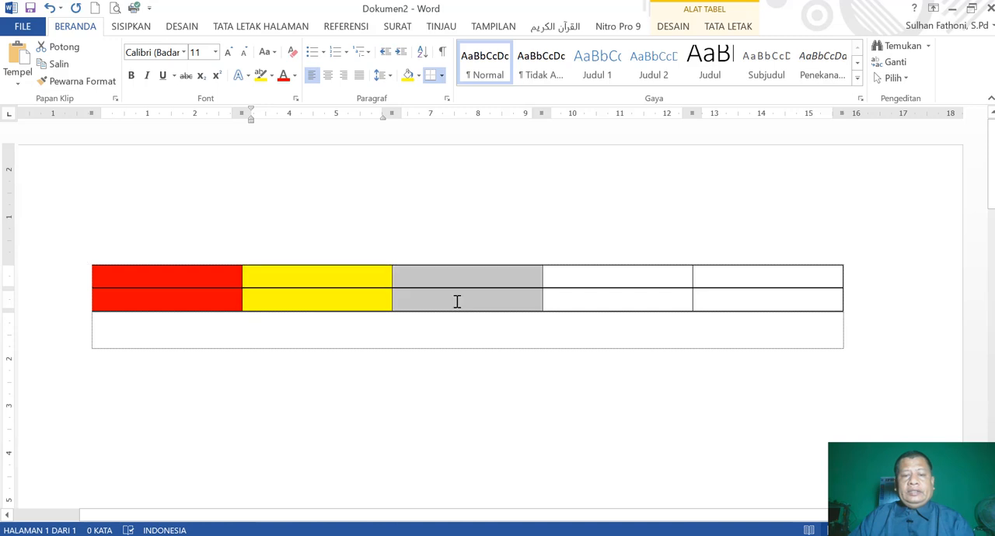
left_click(419, 77)
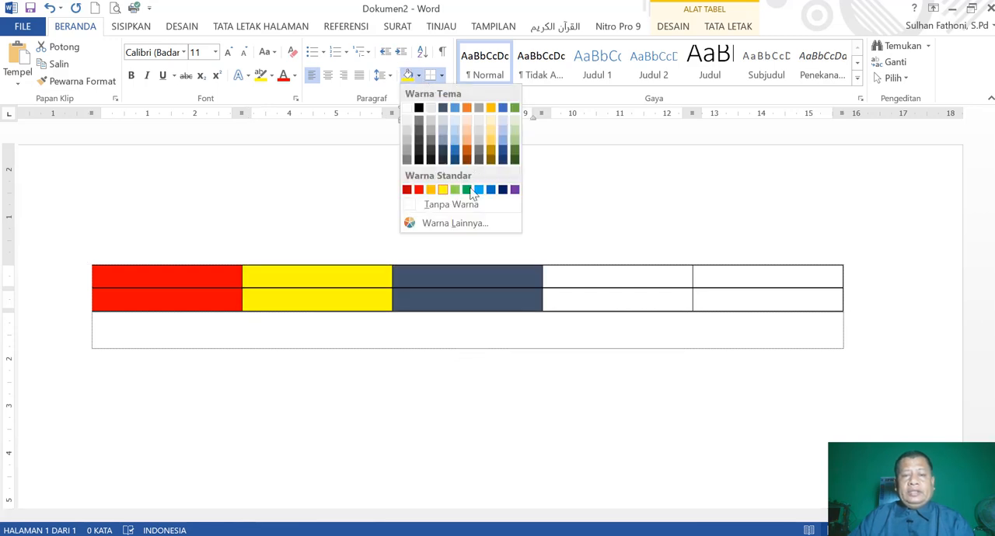
left_click(465, 191)
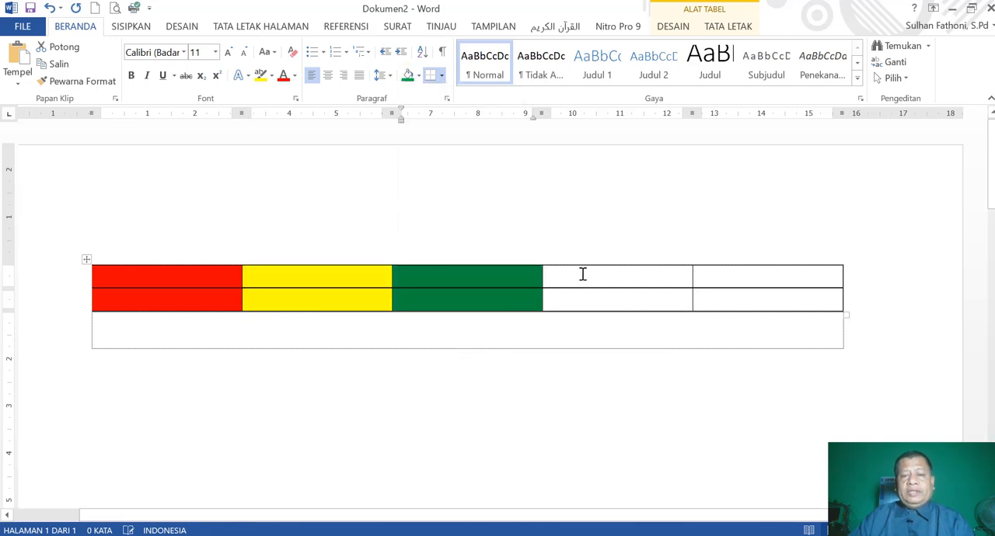
Shade the table's fourth column purple and its fifth column light blue.
left_click_drag(588, 293, 566, 272)
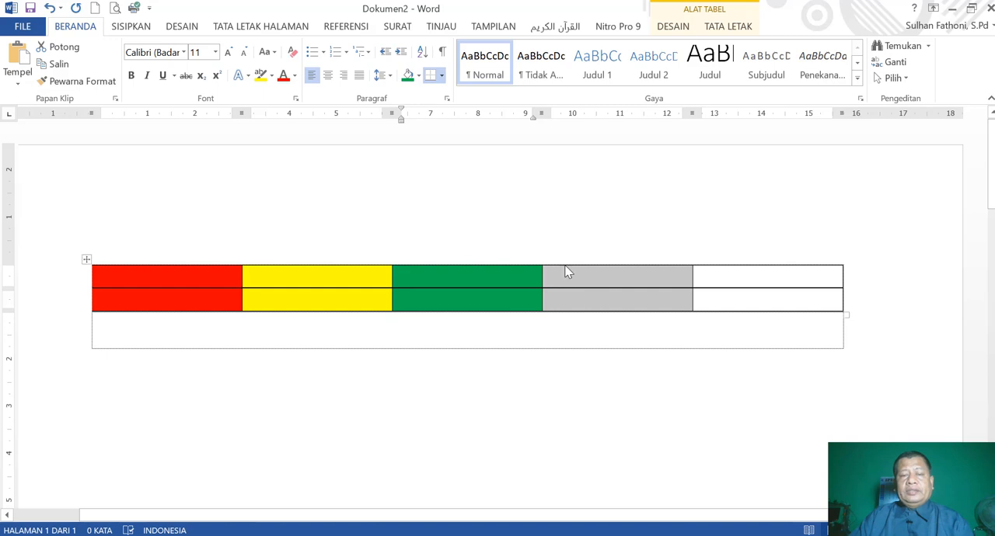
left_click(419, 76)
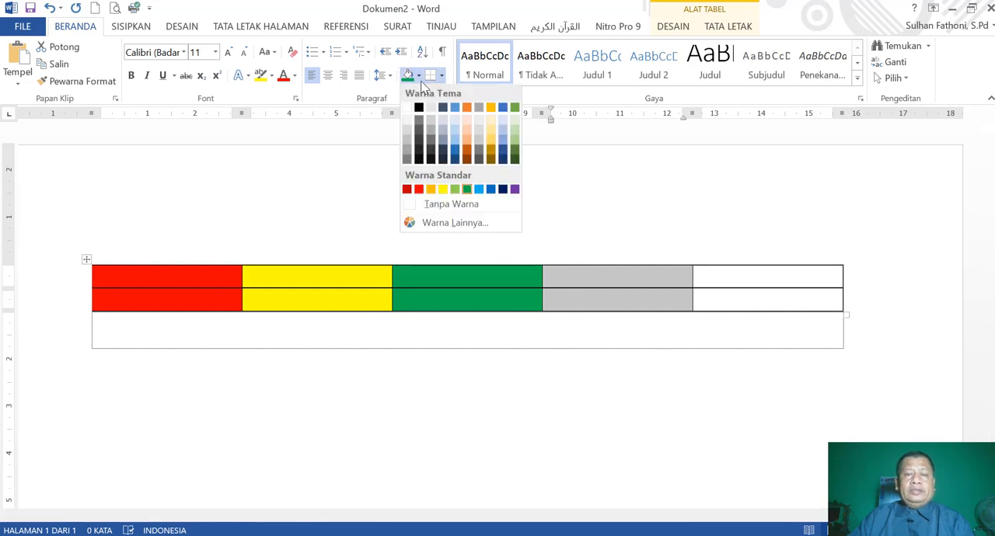
left_click(514, 189)
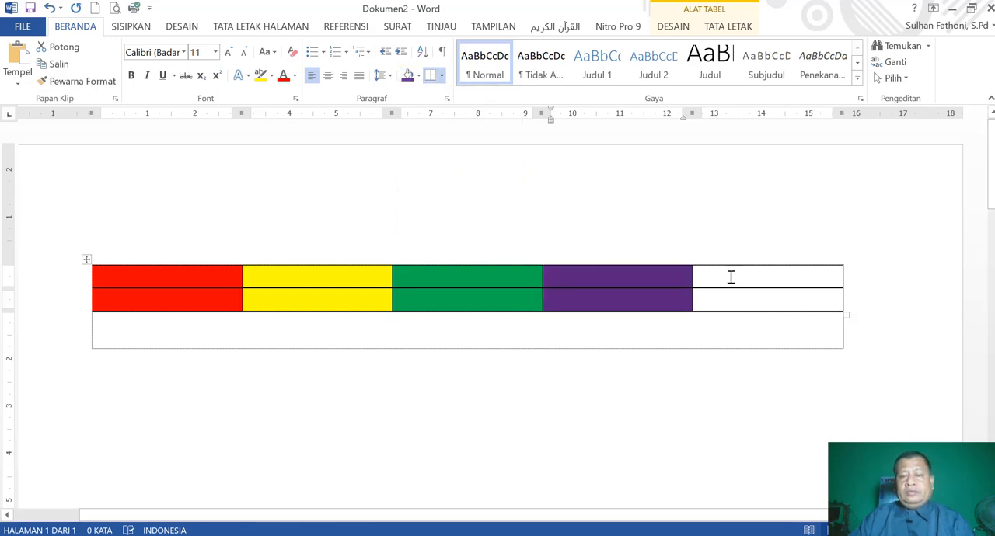
left_click_drag(731, 276, 731, 296)
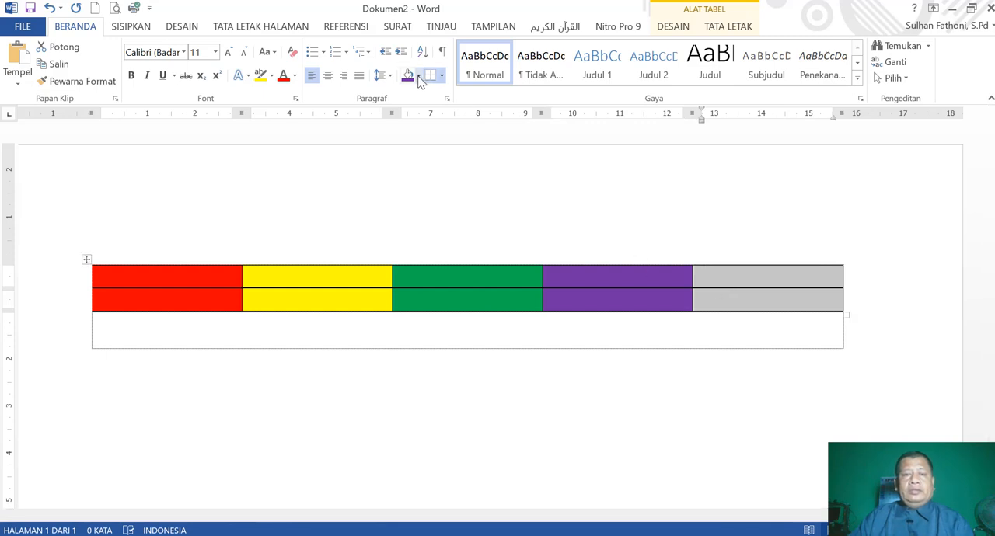
left_click(420, 78)
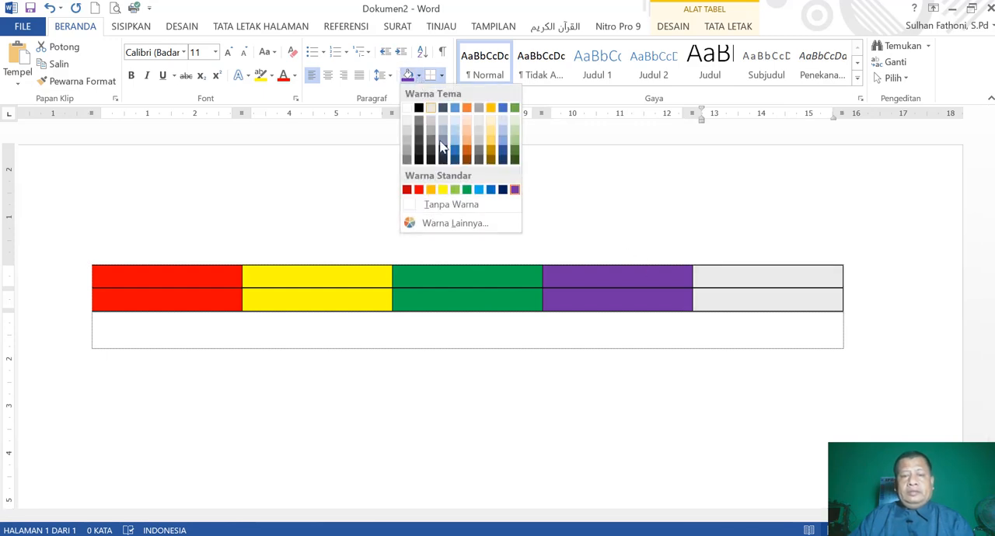
left_click(503, 146)
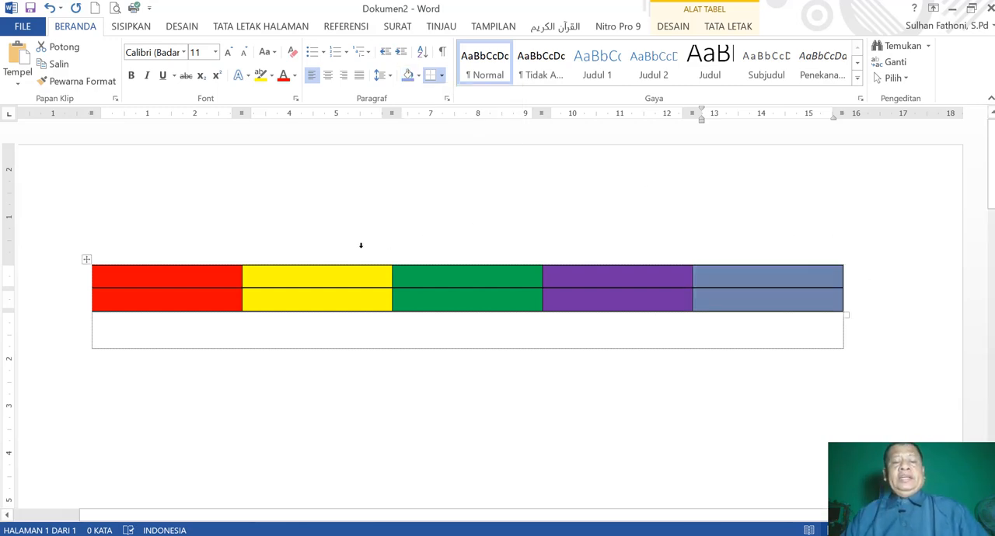
Go through the table's five coloured columns one by one in the first row and select the first column.
left_click(157, 269)
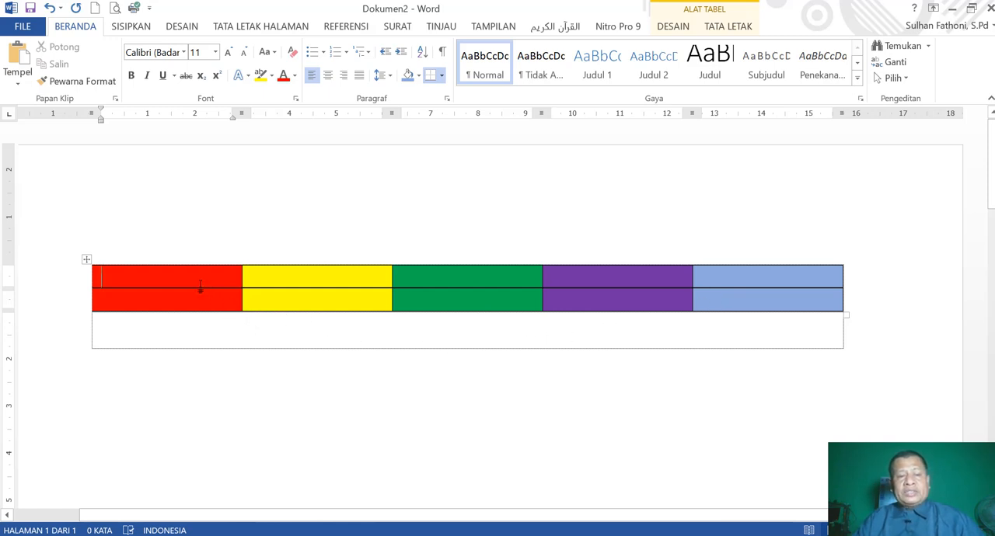
left_click(303, 277)
left_click(469, 277)
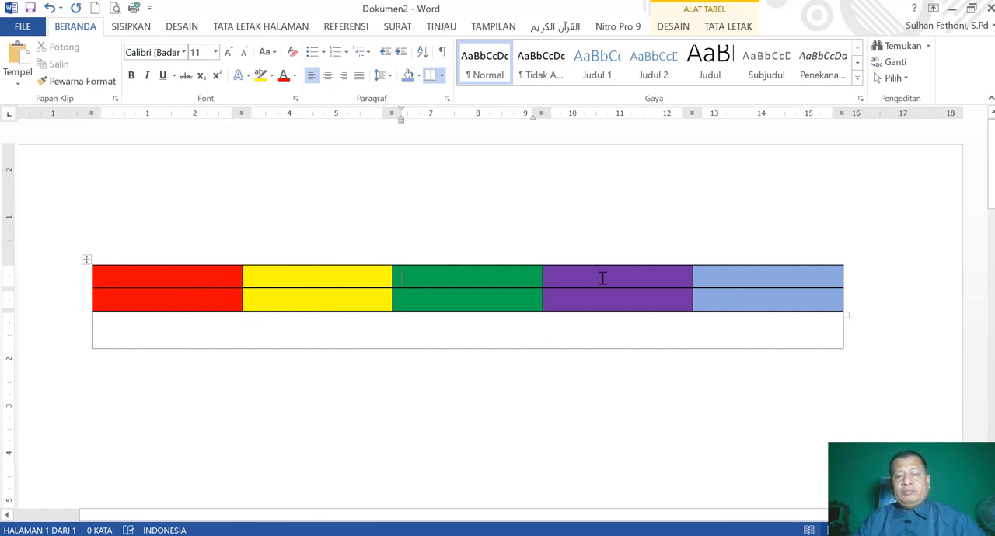
left_click(657, 277)
left_click(742, 279)
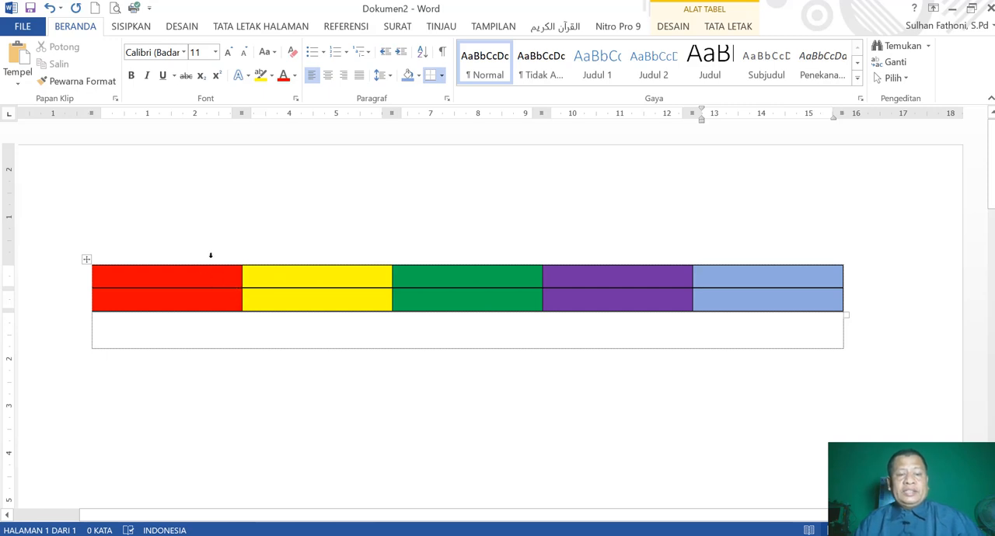
left_click(239, 216)
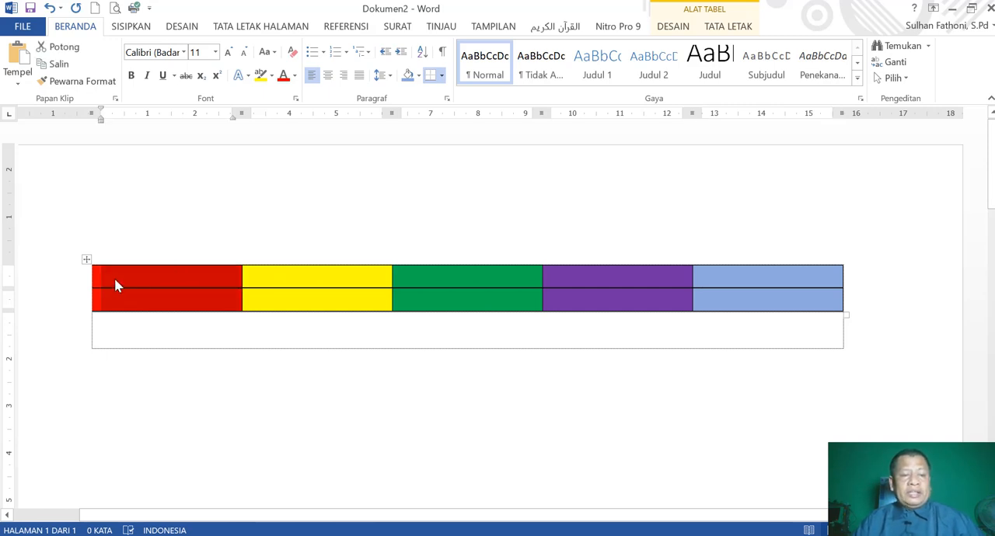
Set the font color of all cells in the table's first row to dark green.
left_click(115, 279)
left_click_drag(116, 278, 752, 272)
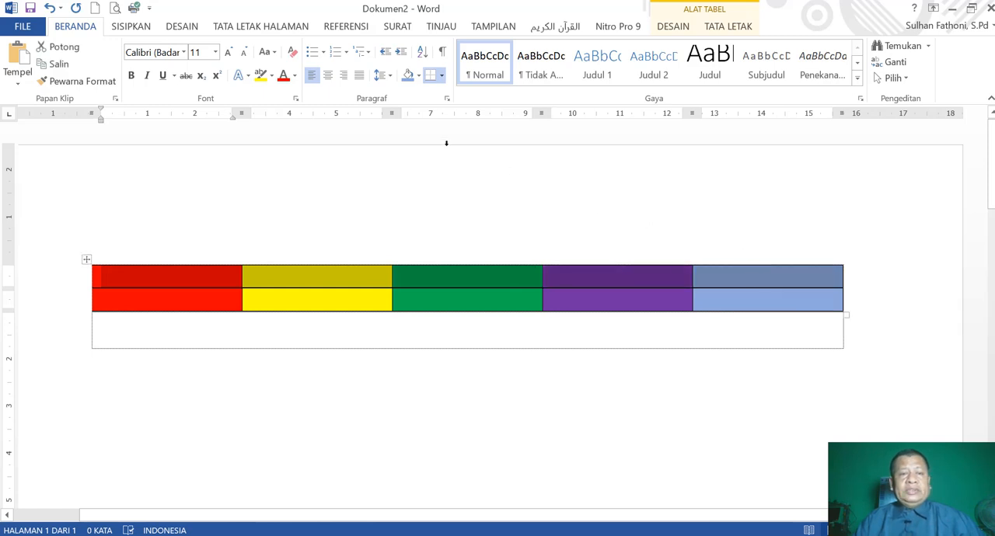
left_click(294, 76)
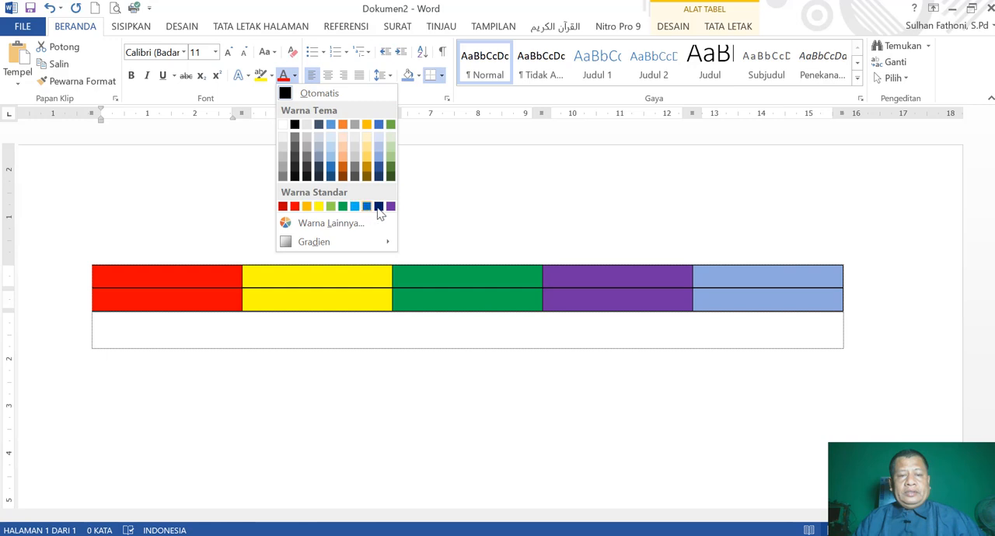
left_click(392, 176)
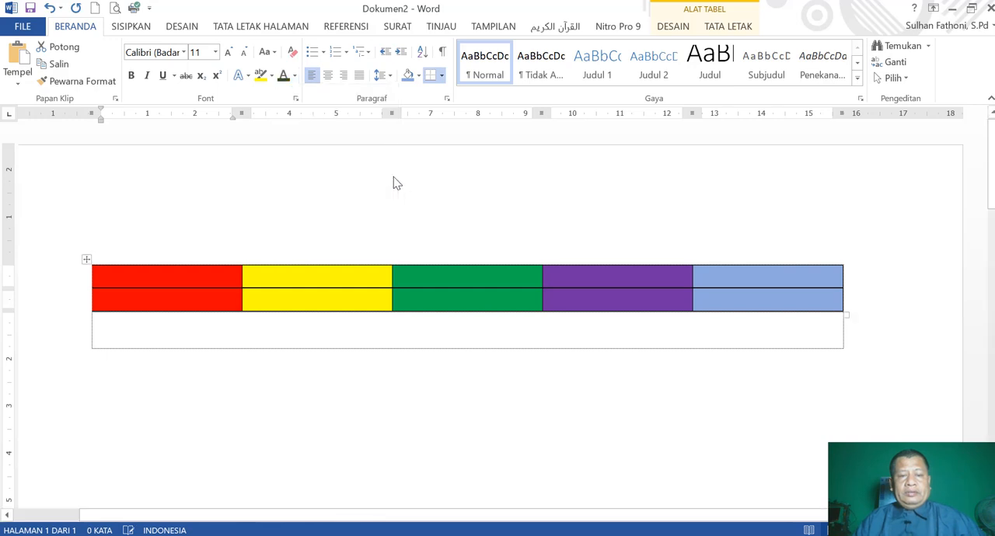
left_click(356, 342)
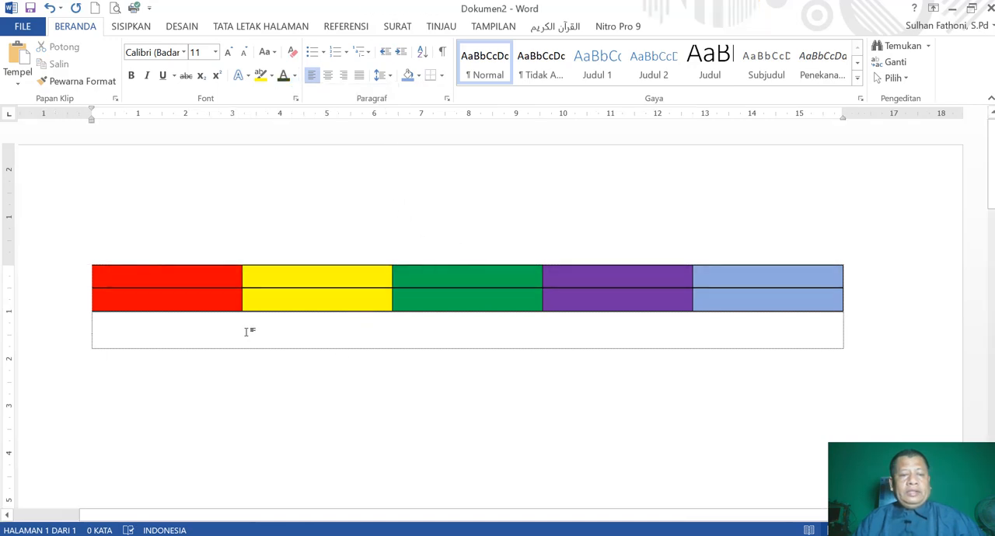
Change the shading of all the table's cells to white.
mouse_move(180, 276)
left_mouse_down()
mouse_move(757, 277)
mouse_move(777, 295)
left_mouse_up()
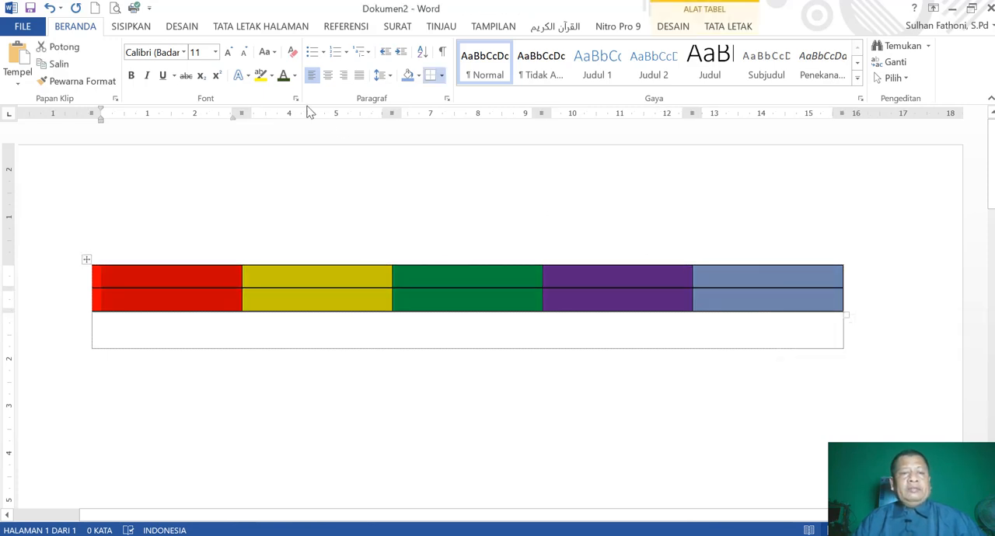
left_click(418, 75)
left_click(405, 109)
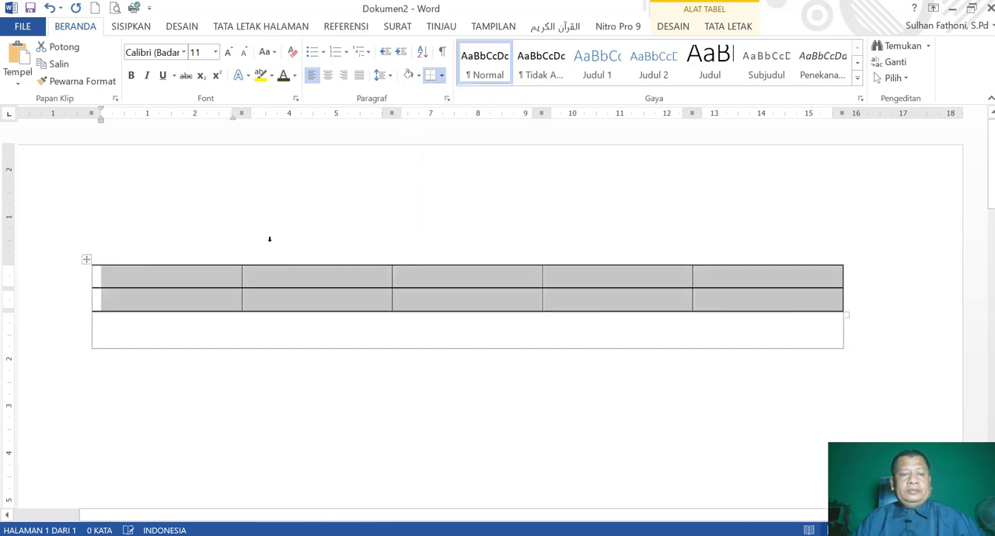
Point out the table's rows by selecting the whole first row and the whole second row in turn.
left_click(181, 273)
left_click_drag(242, 276, 744, 278)
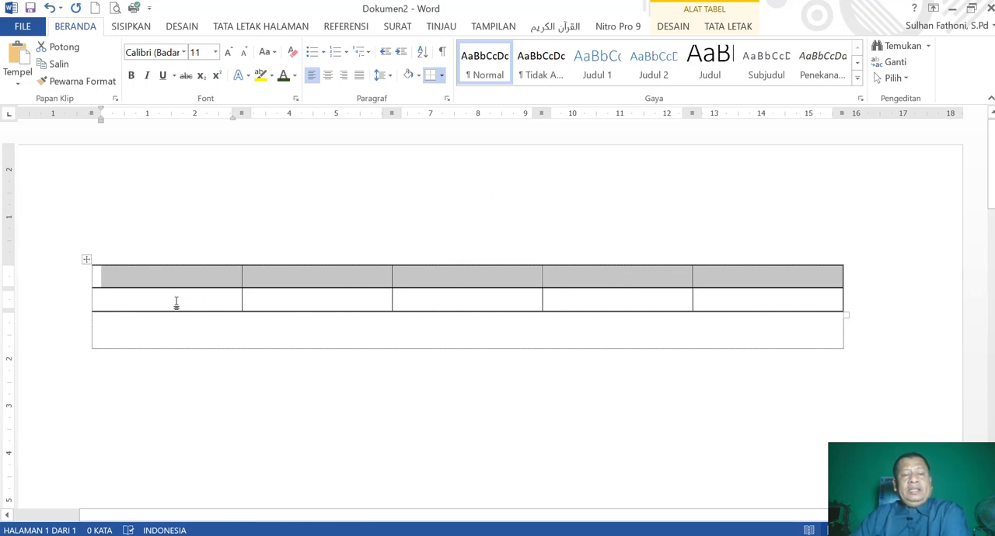
left_click_drag(176, 303, 748, 288)
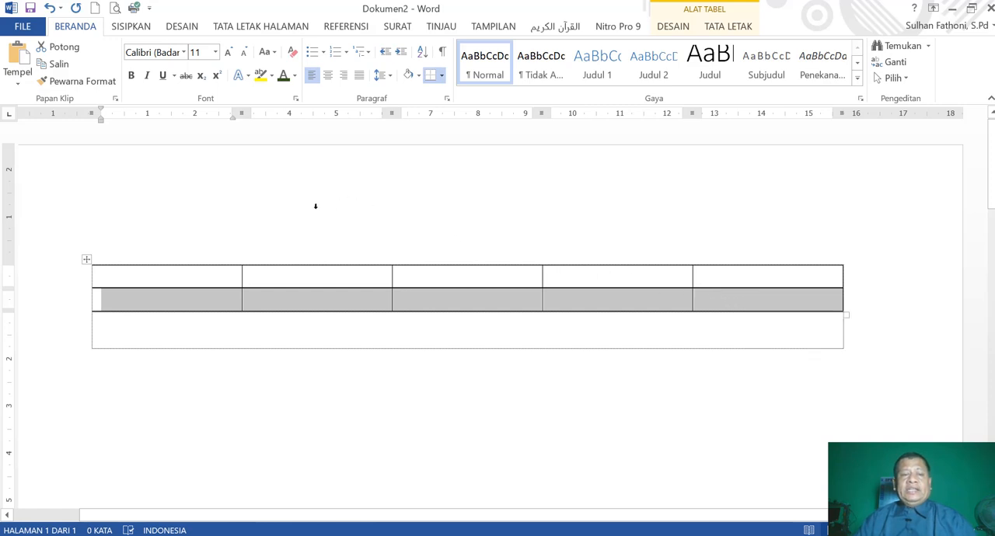
Shade all cells in the table's first row yellow.
left_click_drag(178, 277, 779, 276)
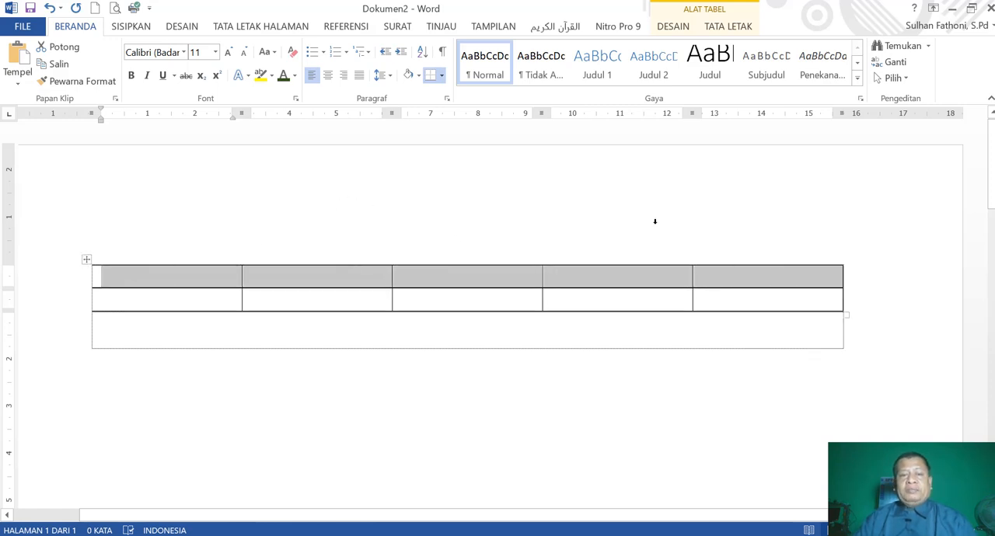
left_click(419, 76)
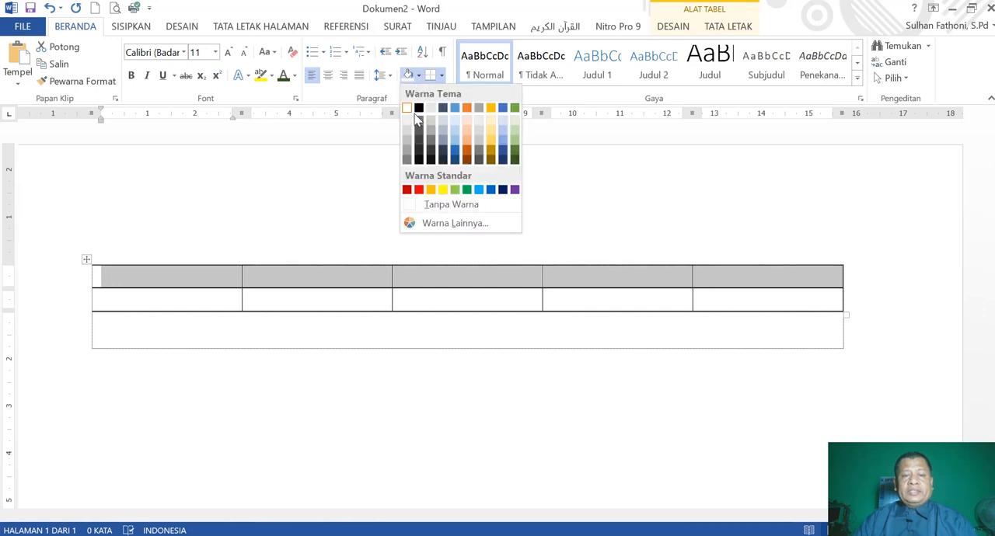
left_click(442, 190)
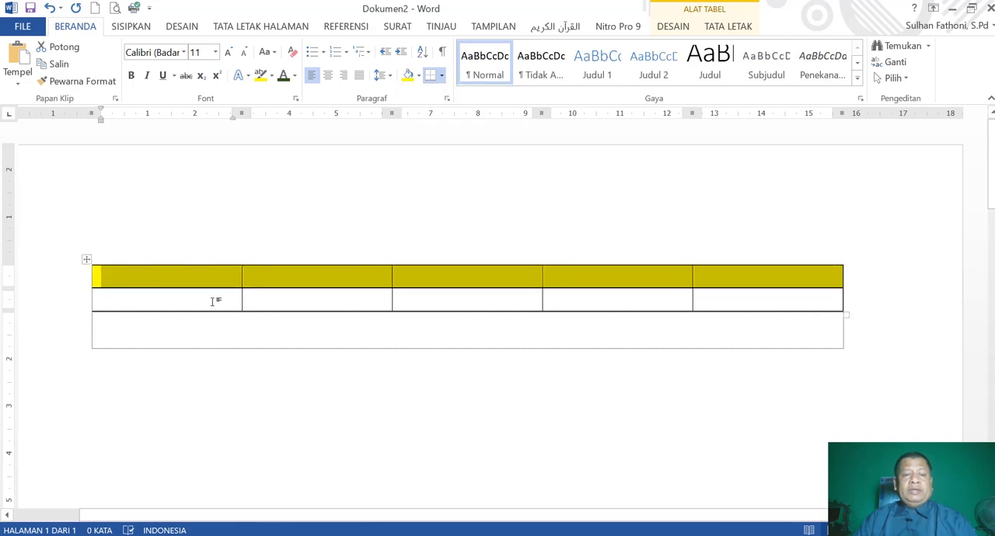
Shade all cells in the table's second row red and clear the selection.
left_click_drag(212, 302, 754, 304)
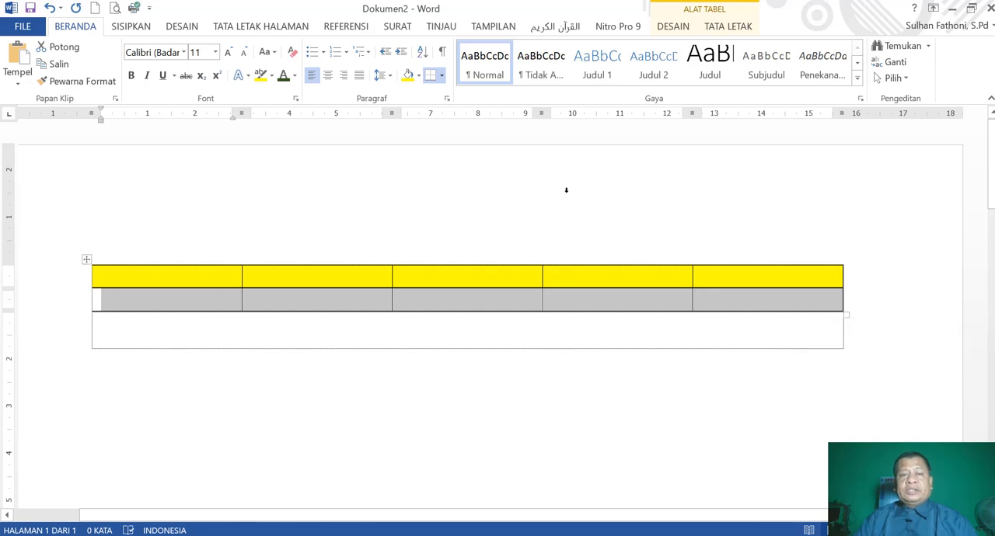
left_click(417, 76)
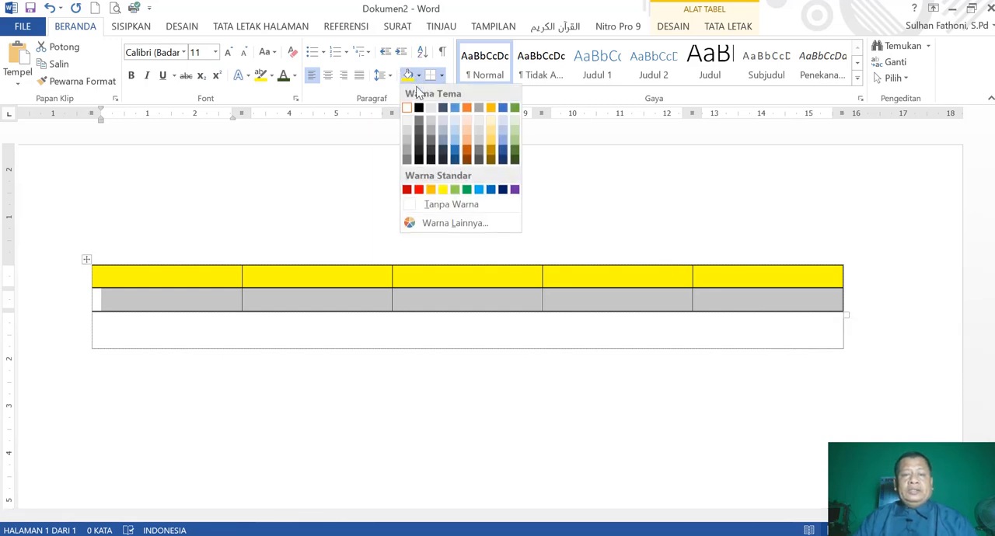
left_click(418, 189)
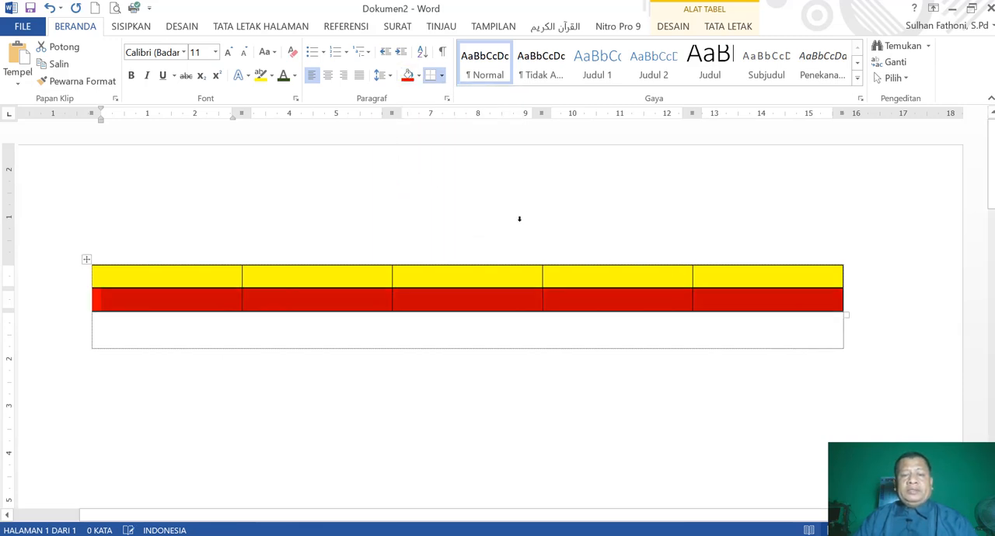
left_click(522, 220)
left_click(268, 370)
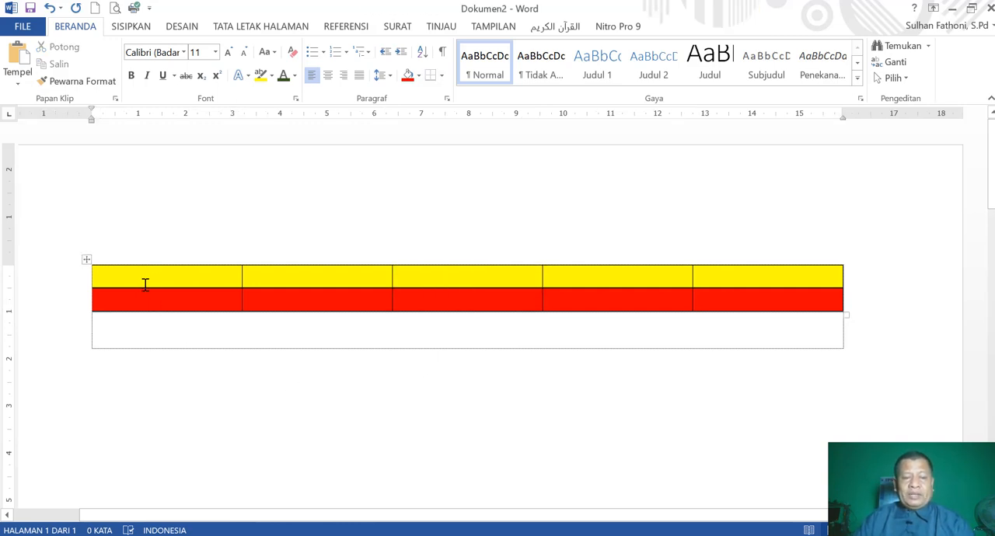
Point out a row and a column by selecting the yellow first row and both cells of the first column in turn.
left_click_drag(133, 272, 802, 266)
left_click(567, 365)
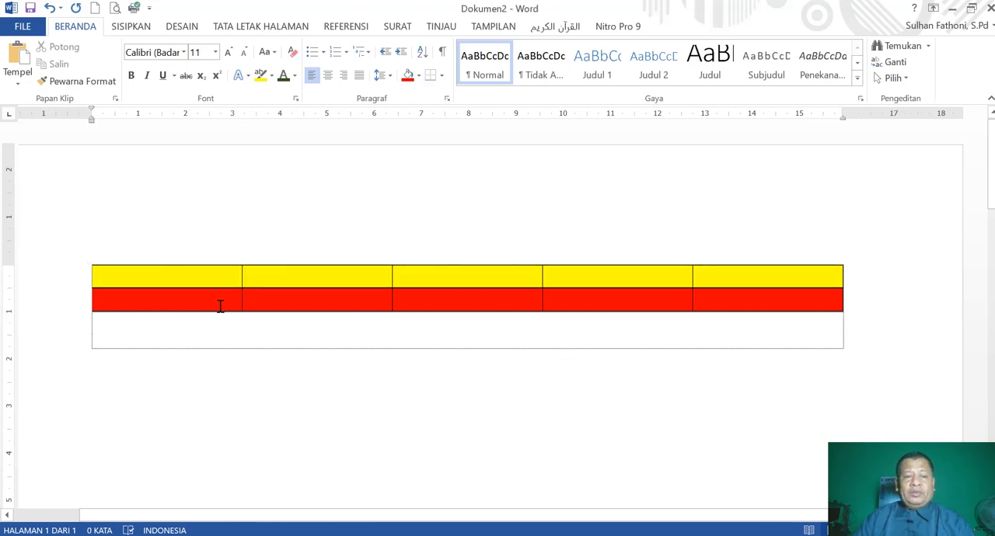
mouse_move(200, 276)
left_mouse_down()
mouse_move(203, 298)
mouse_move(214, 301)
left_mouse_up()
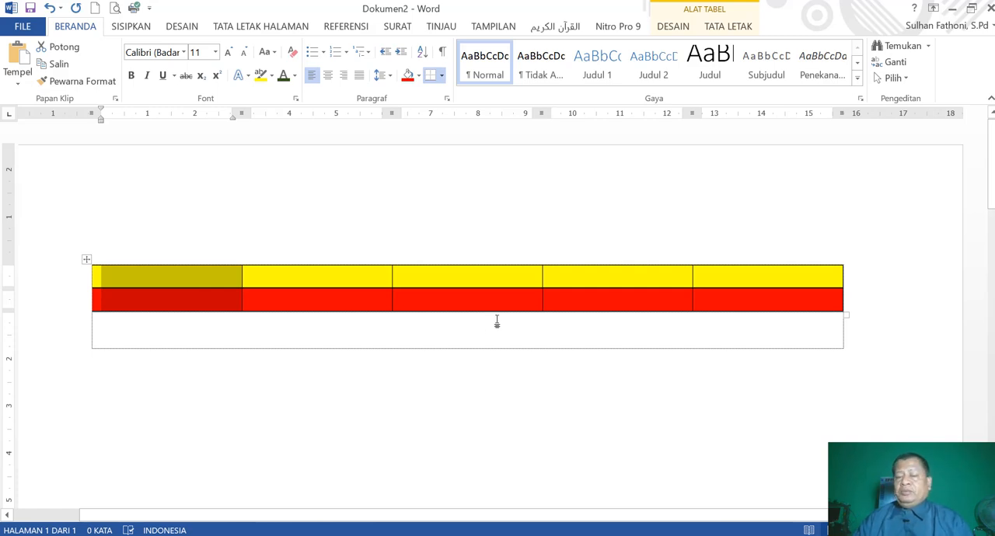
left_click(559, 344)
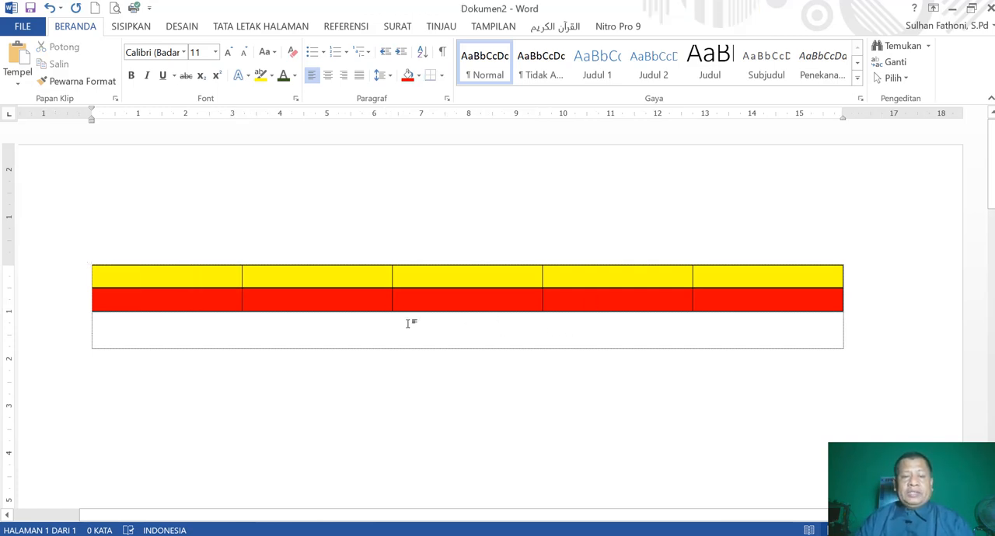
Go through the five columns cell by cell in the yellow row, and the two rows in the first column.
left_click(206, 278)
left_click(284, 275)
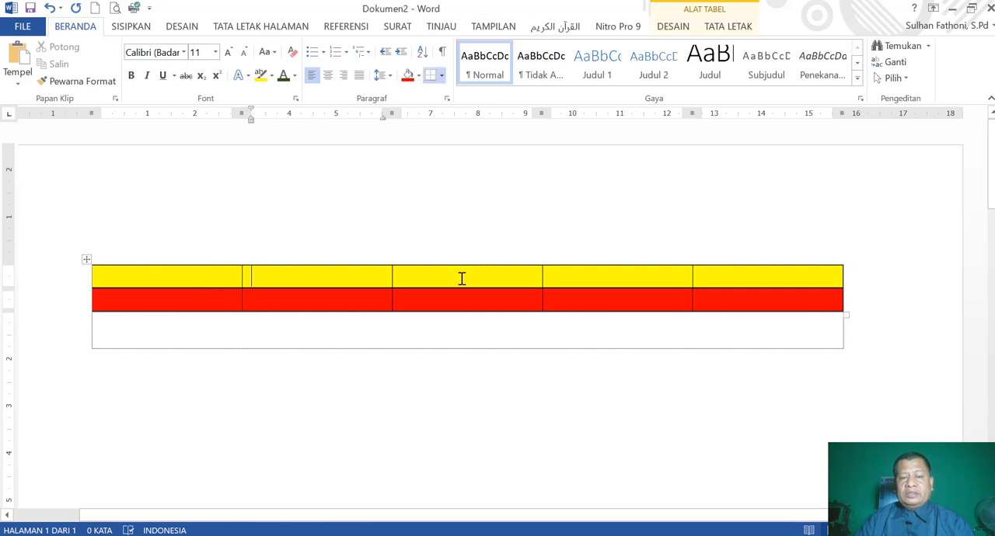
left_click(461, 278)
left_click(578, 278)
left_click(742, 278)
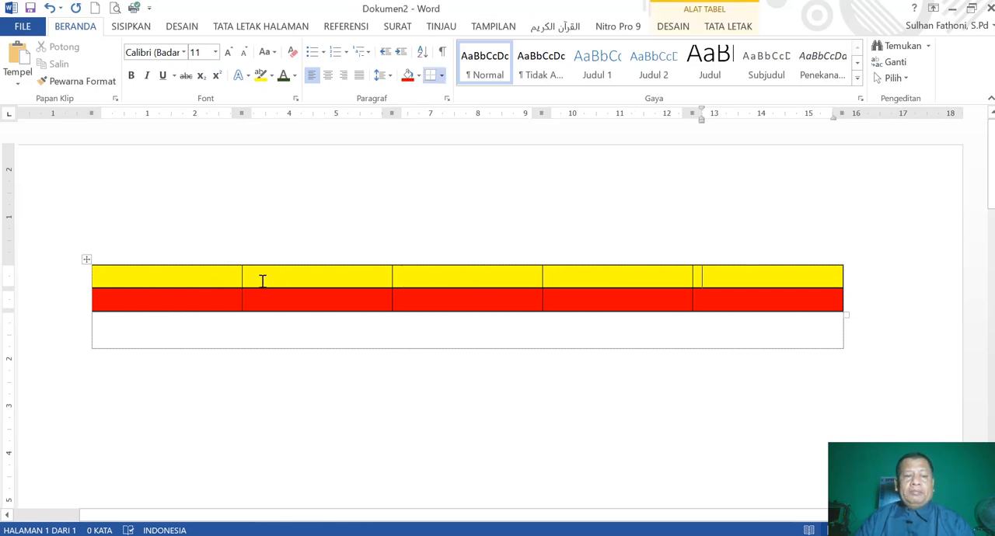
left_click(202, 277)
left_click(197, 301)
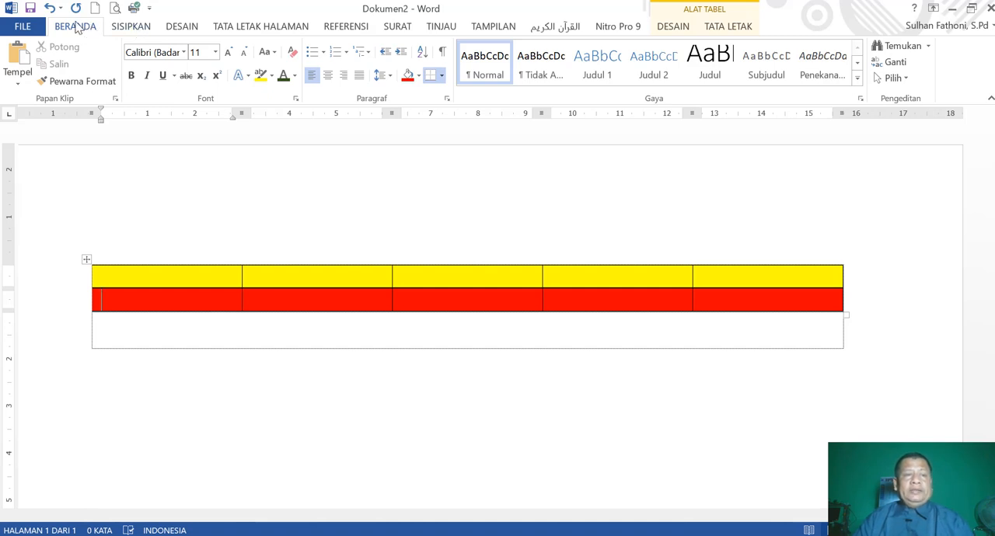
Undo all shading changes and the table insertion, back to the empty document.
left_click(49, 10)
left_click(49, 9)
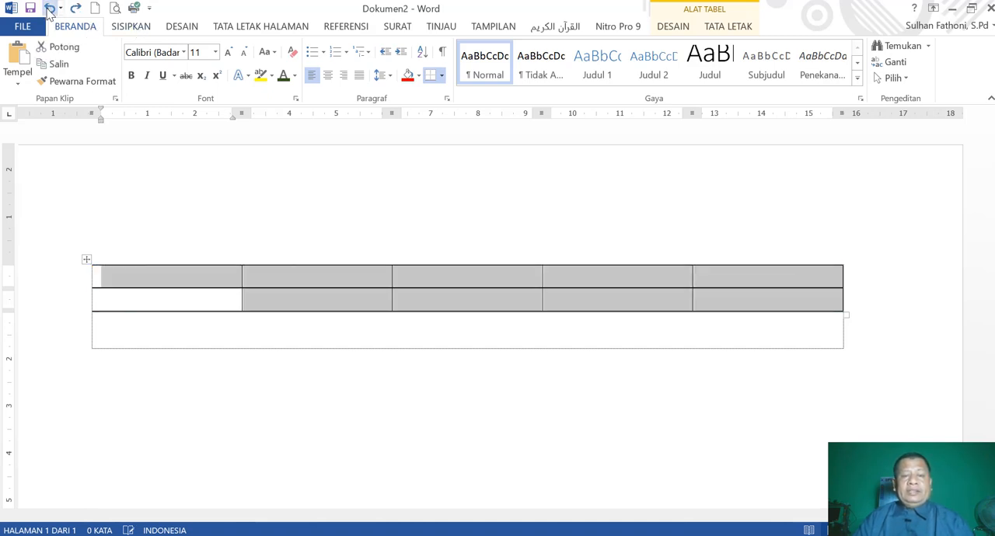
left_click(49, 9)
left_click(49, 9)
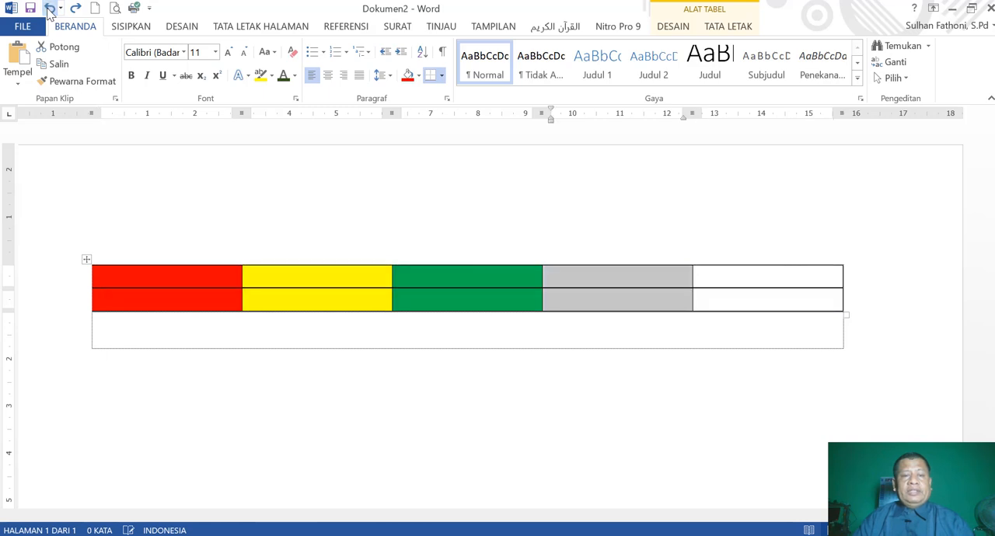
left_click(49, 9)
left_click(49, 10)
left_click(49, 9)
left_click(49, 9)
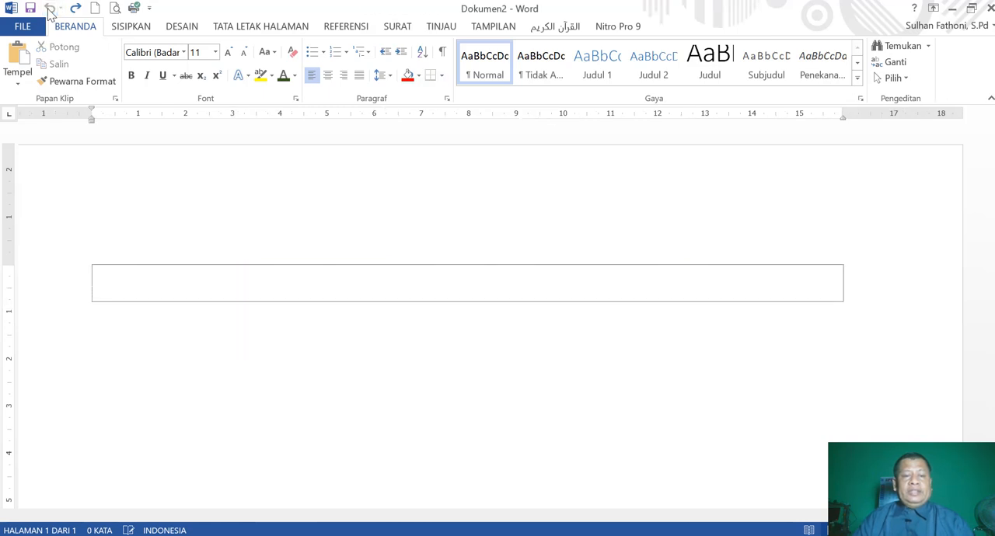
Insert a table with 4 columns and 8 rows into the empty document.
left_click(131, 27)
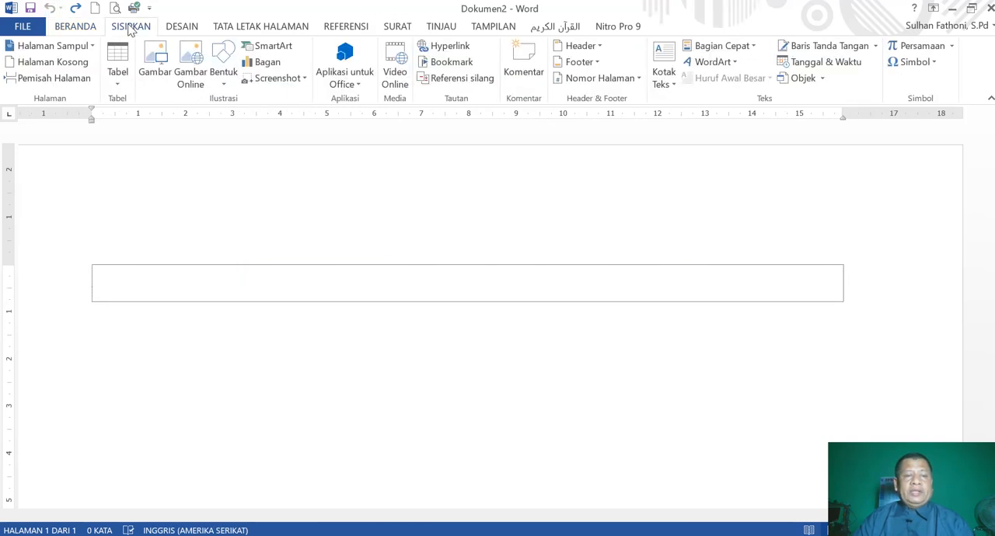
left_click(118, 87)
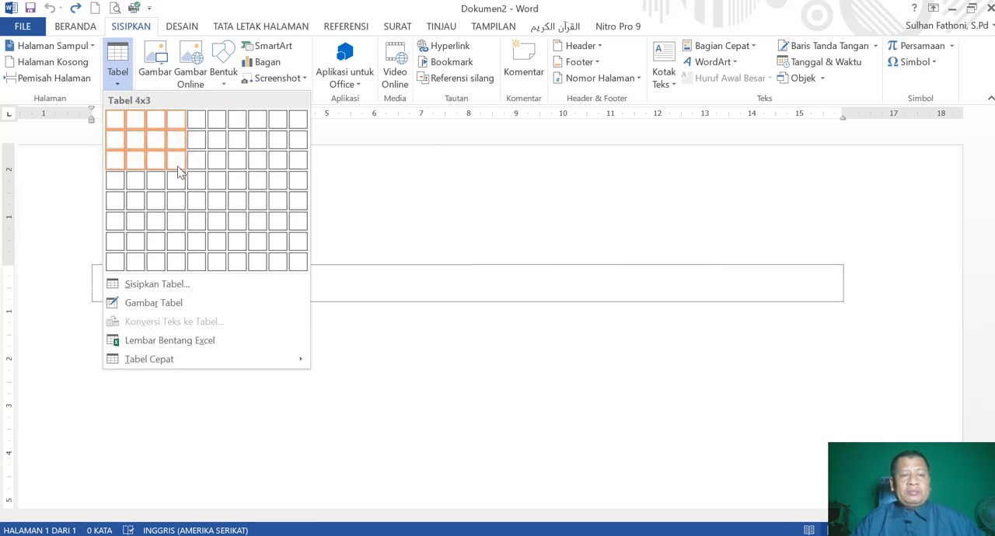
left_click(176, 263)
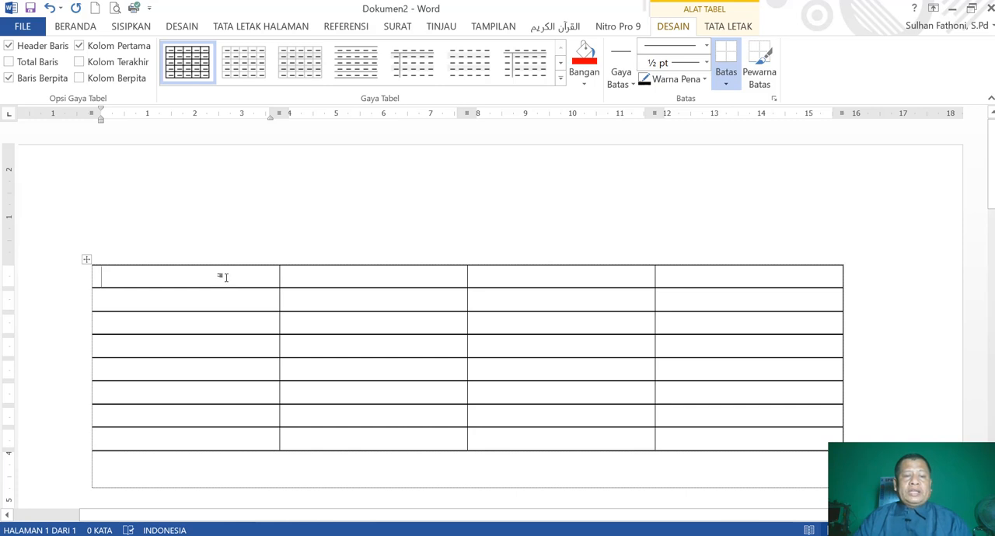
Go down the new table's rows one by one in the first column, as far as the last row.
left_click(230, 324)
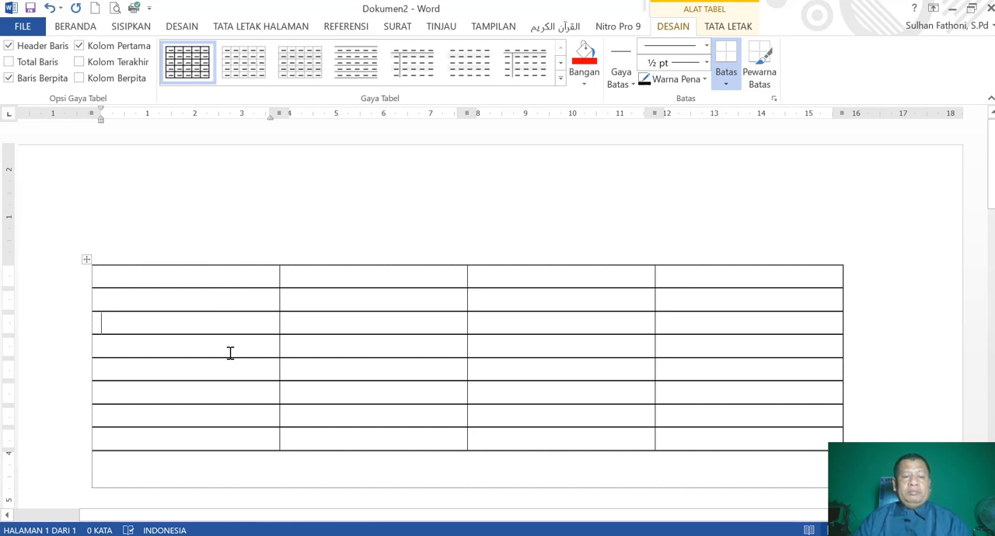
left_click(230, 351)
left_click(229, 377)
left_click(229, 397)
left_click(224, 424)
left_click(223, 442)
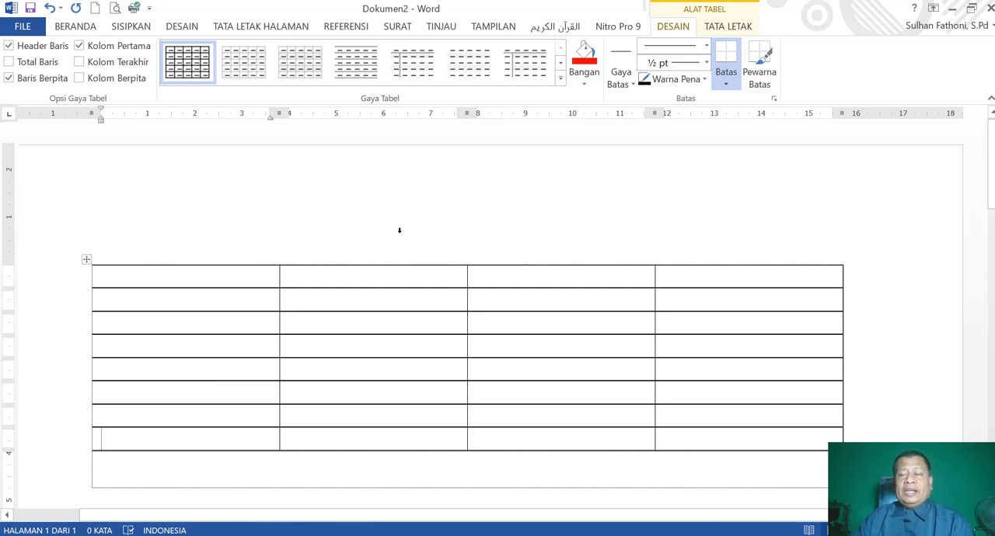
Enter the column headings NO, Nama, Kelas and Alamat in the four cells of the table's first row.
left_click(189, 276)
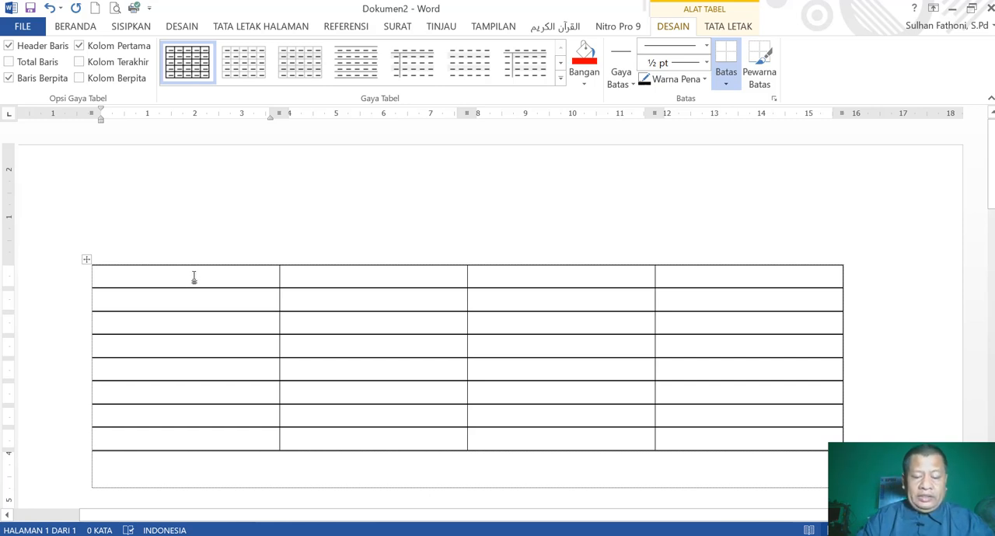
type("NO")
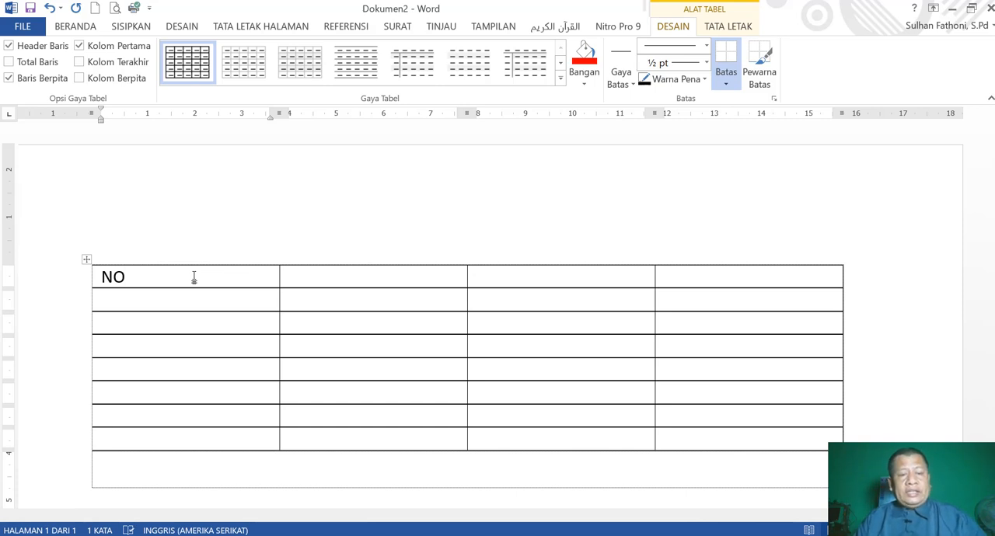
key("Caps_Lock")
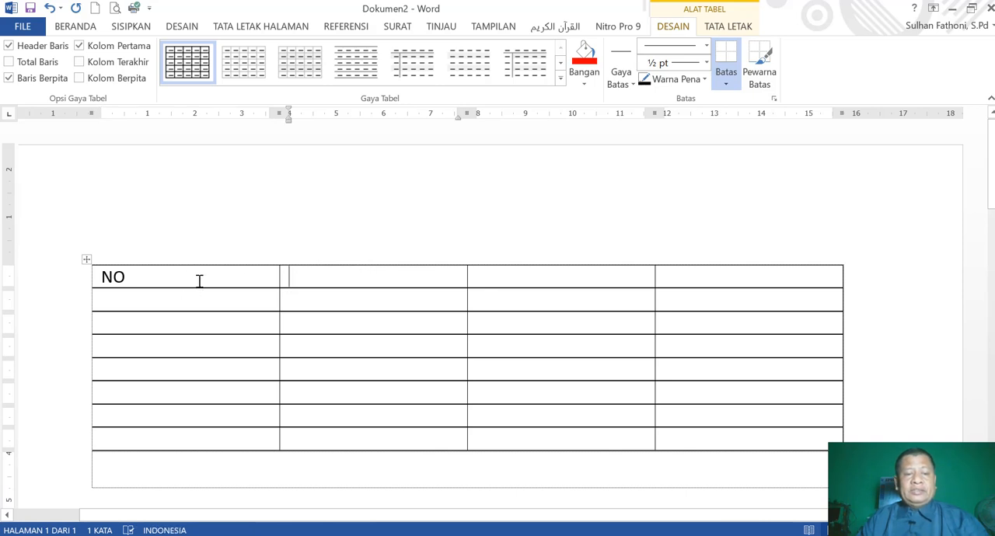
left_click(199, 280)
left_click(339, 273)
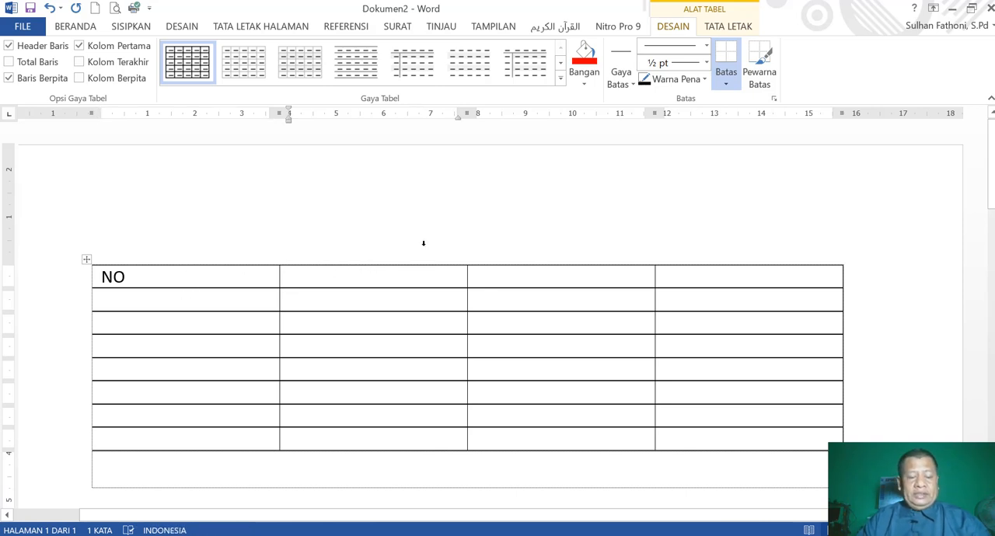
type("Nama")
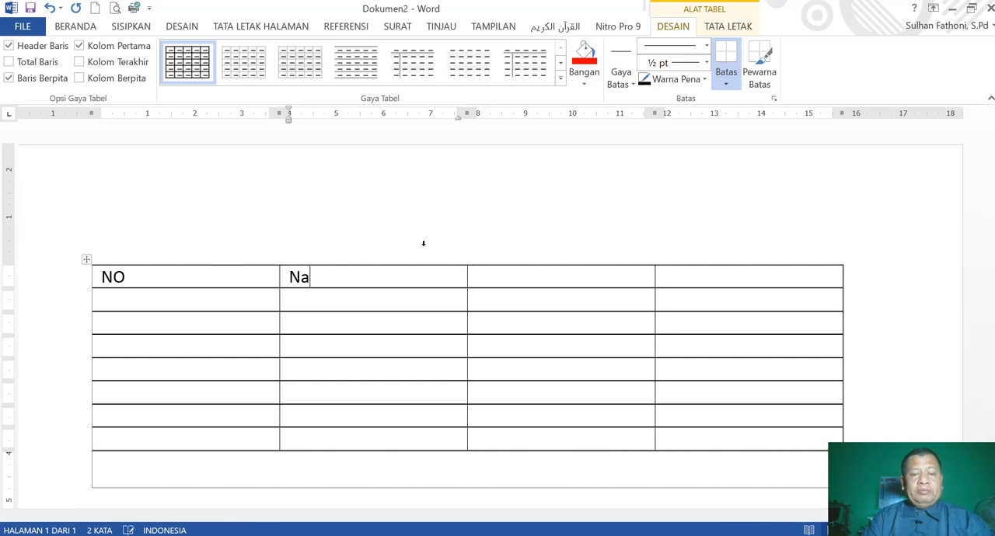
left_click(545, 271)
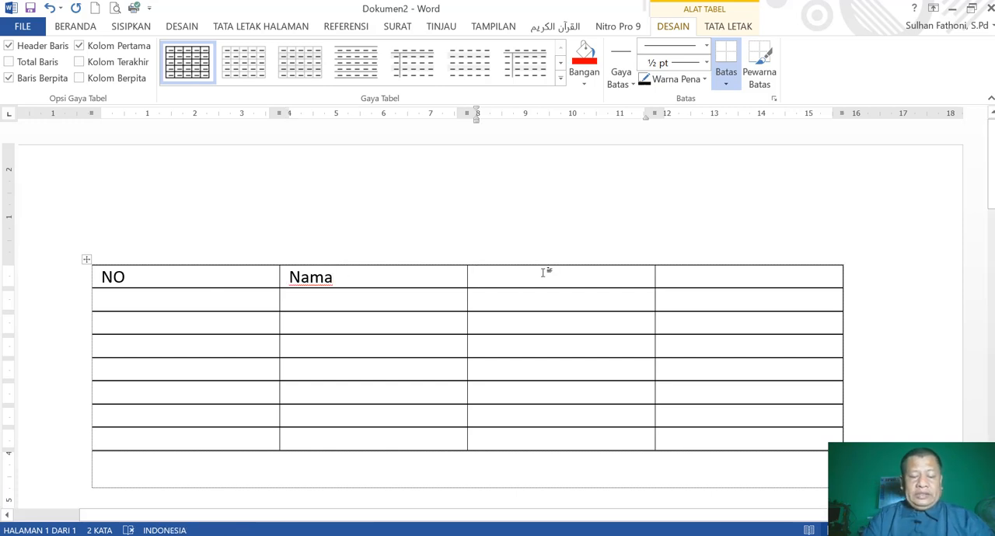
type("Kelas")
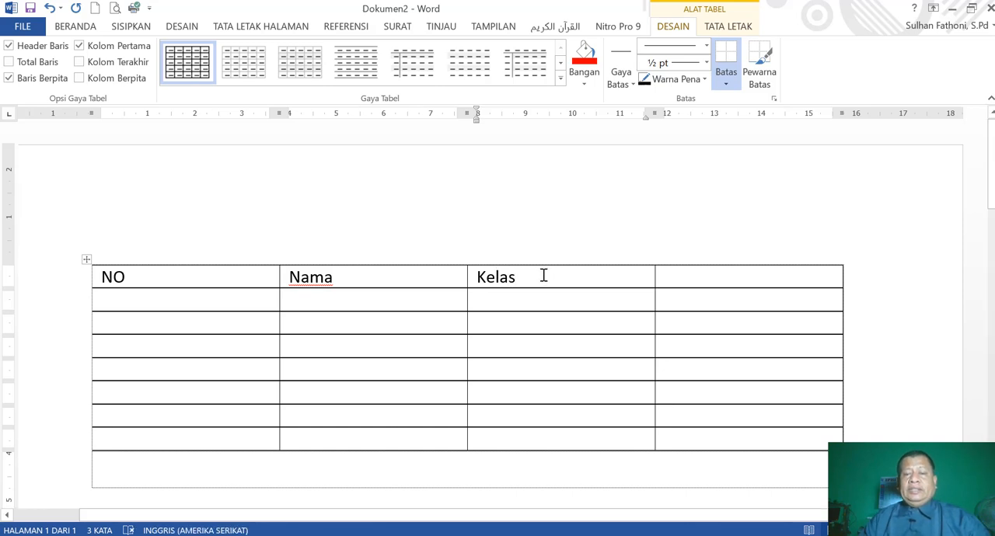
type("A")
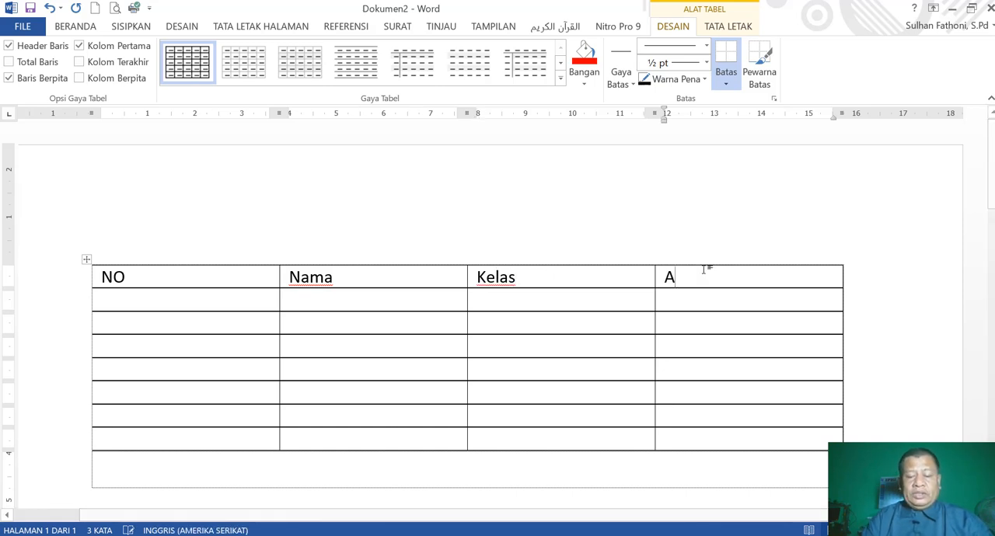
type("lama")
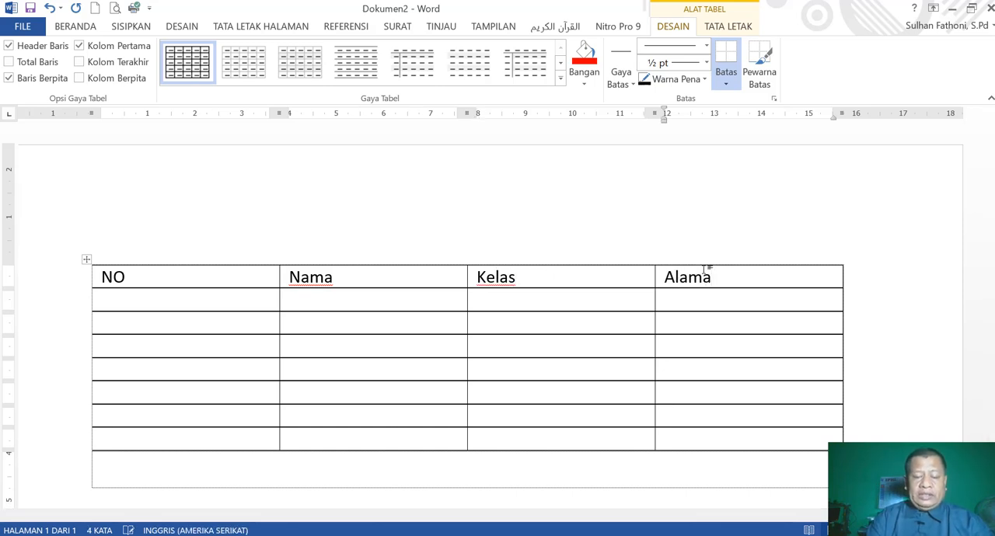
type("t")
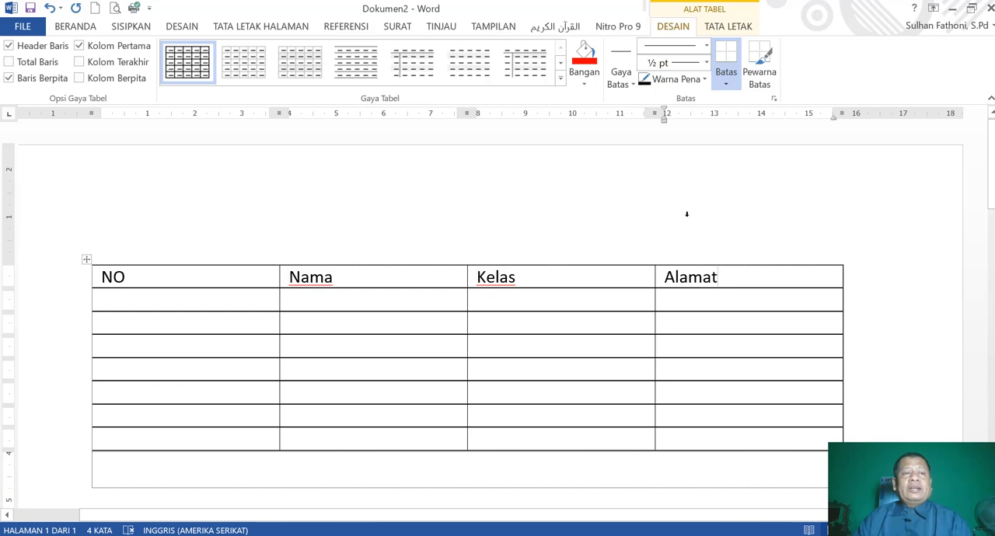
Centre each of the four headings NO, Nama, Kelas and Alamat in its own cell of the header row.
left_click(75, 27)
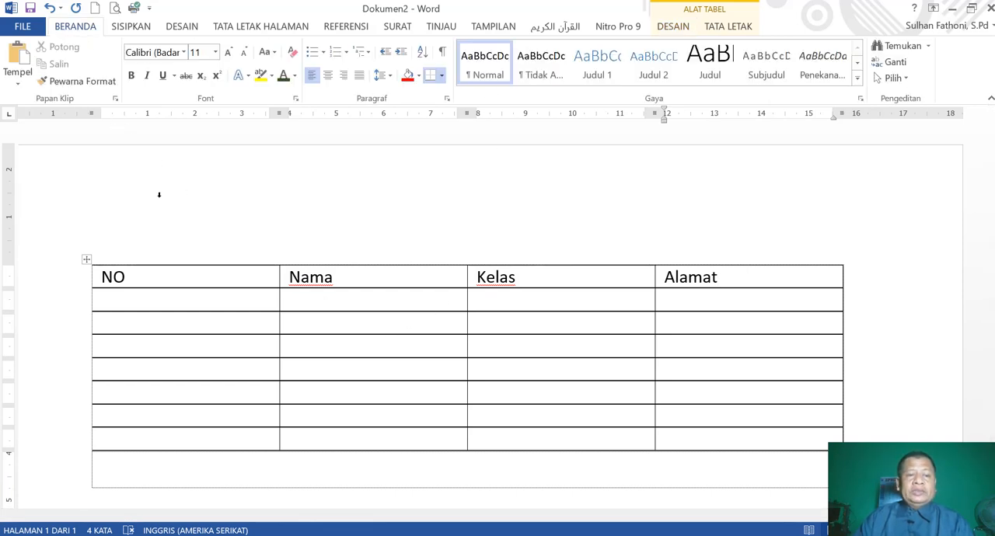
left_click(165, 277)
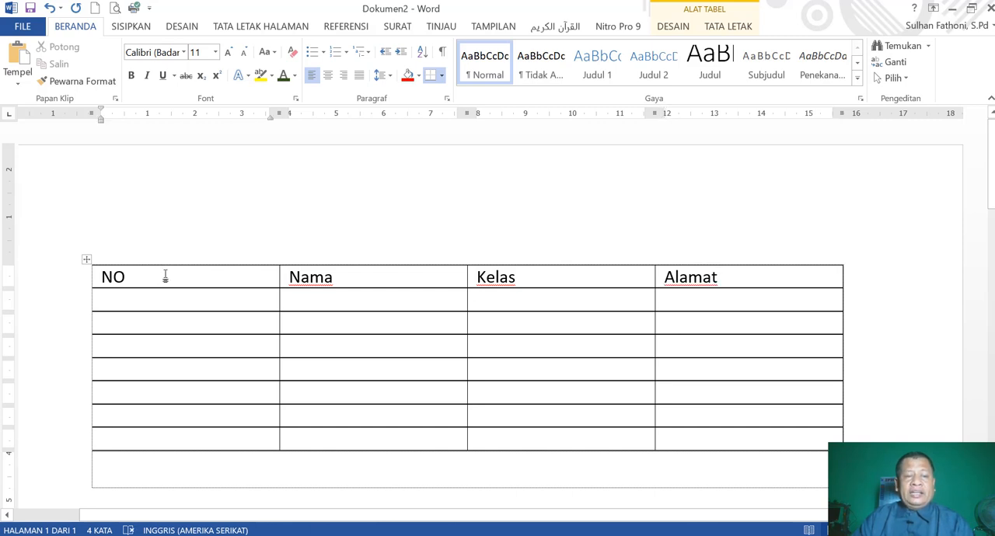
left_click(327, 75)
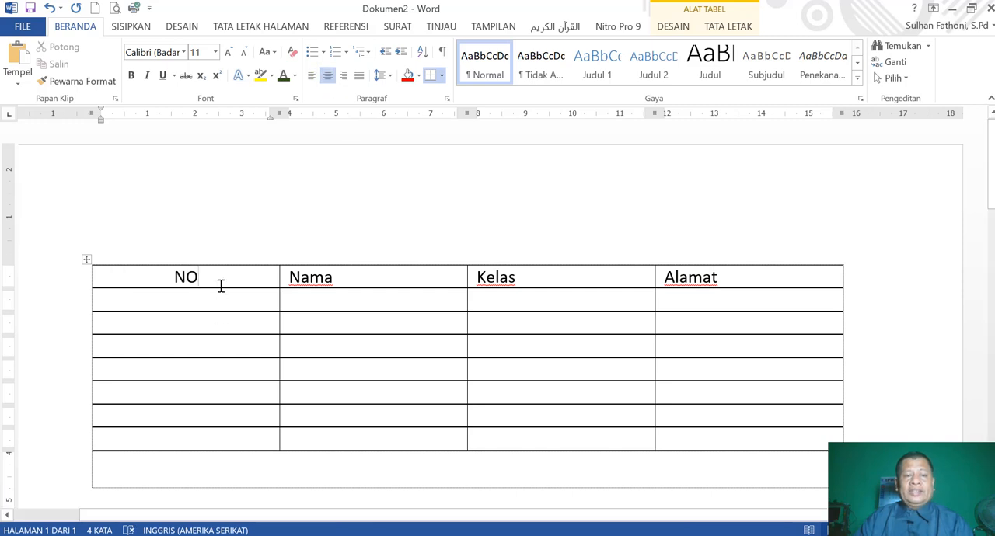
left_click(348, 278)
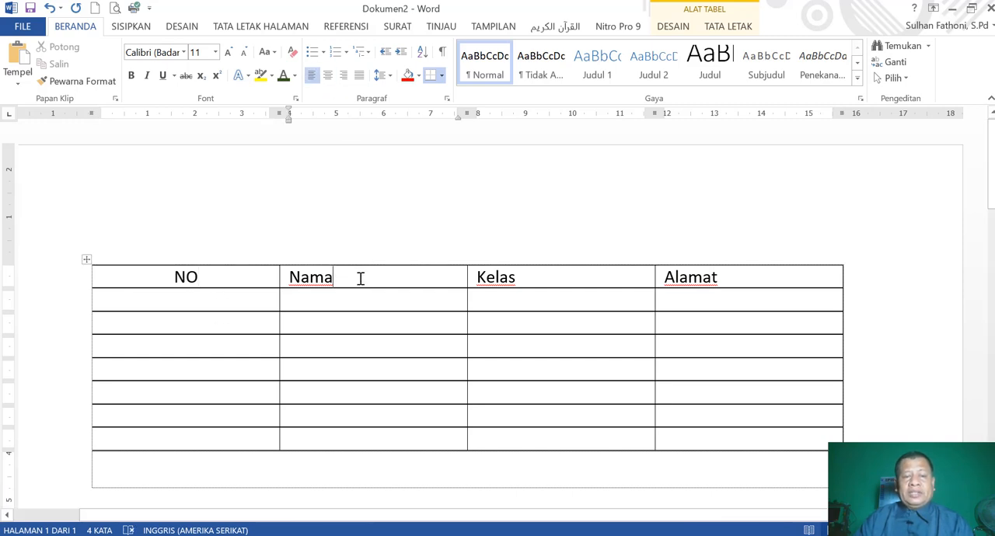
left_click(327, 75)
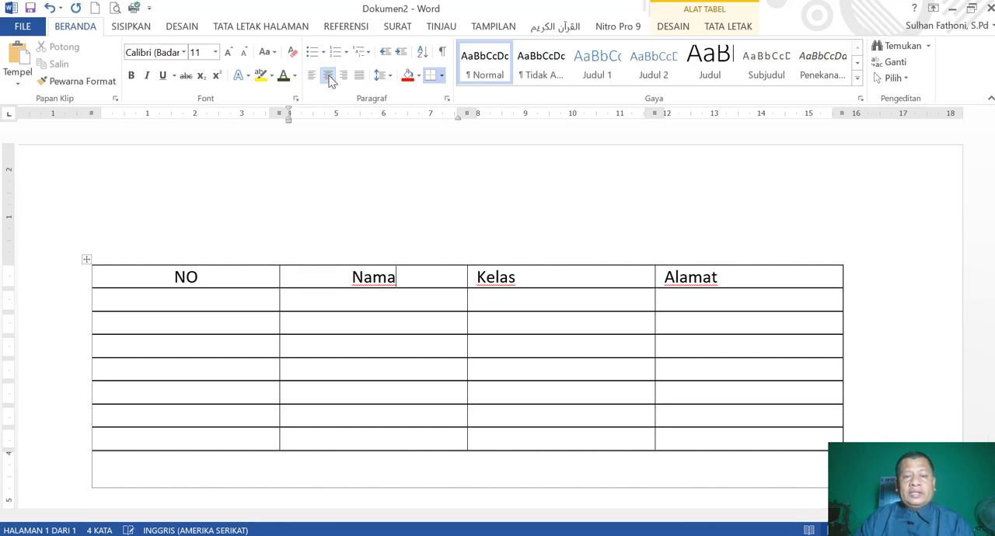
left_click(548, 282)
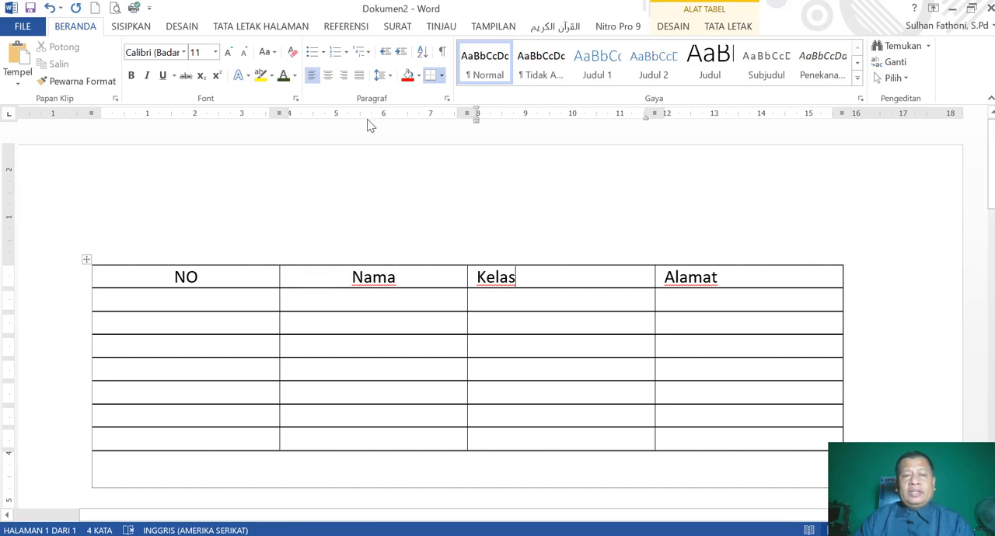
left_click(328, 76)
left_click(716, 273)
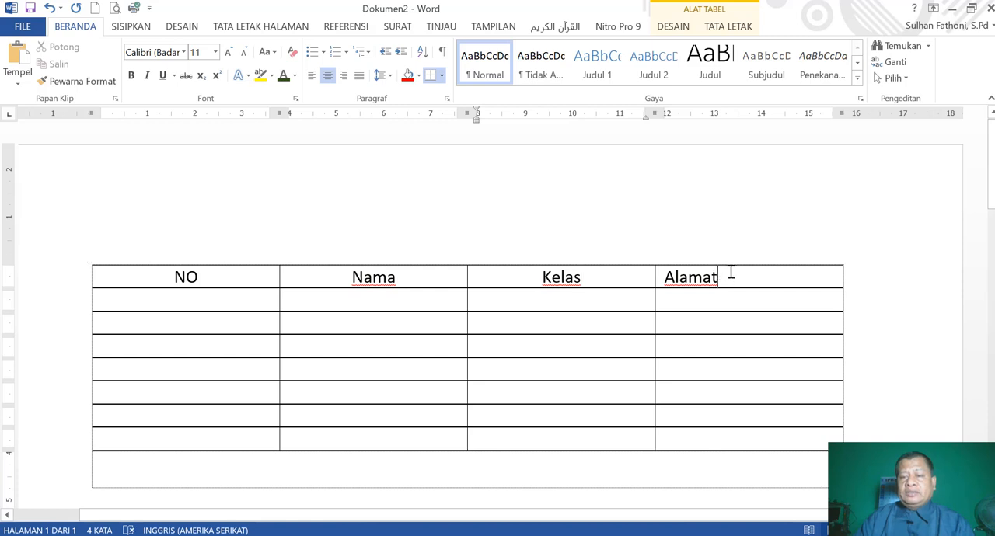
left_click(327, 78)
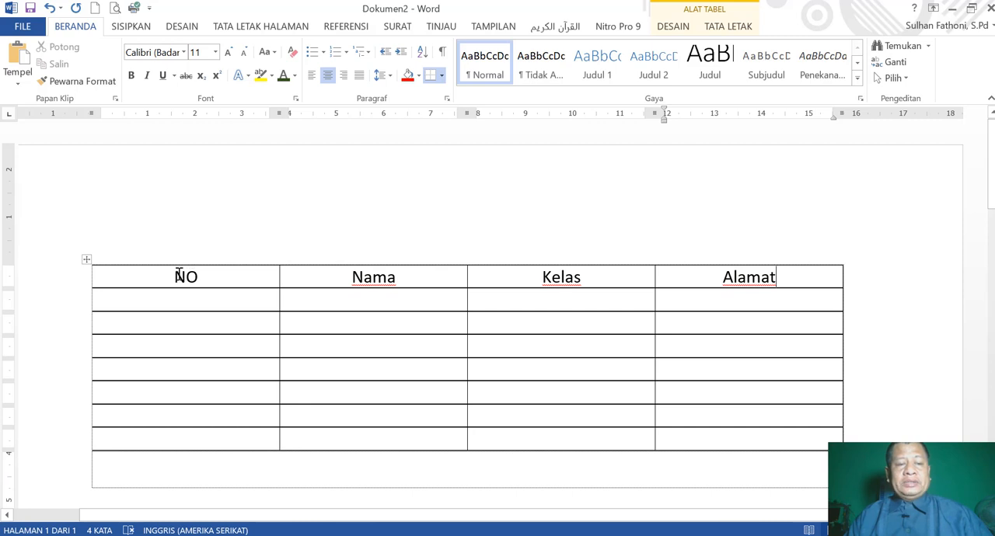
Left-align all four headings of the header row at once and centre them again together.
left_click_drag(174, 276, 761, 268)
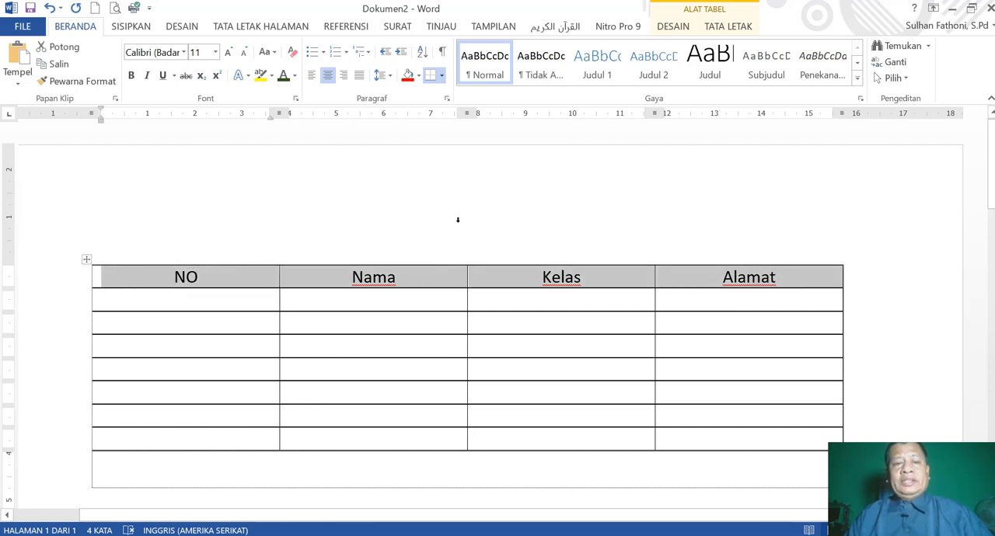
left_click(312, 76)
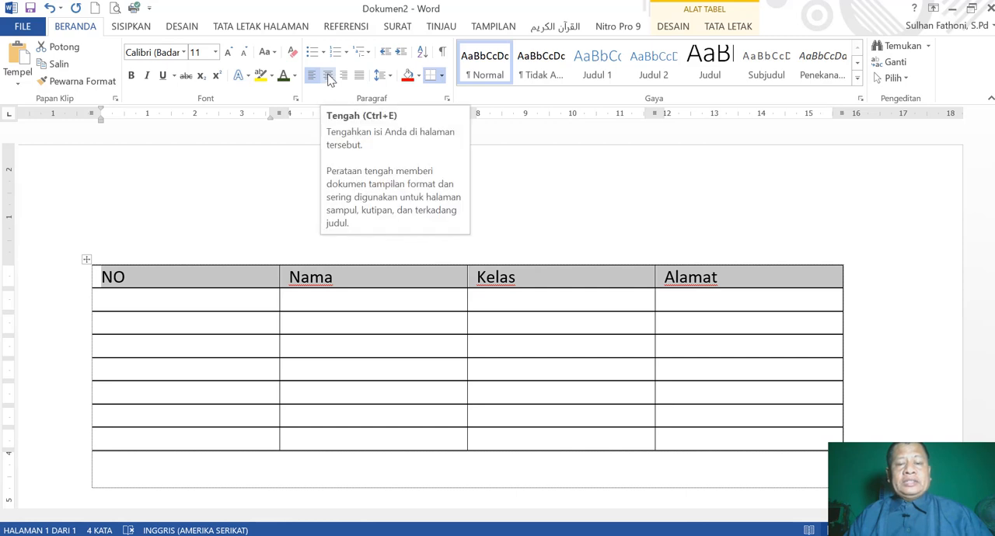
left_click(329, 78)
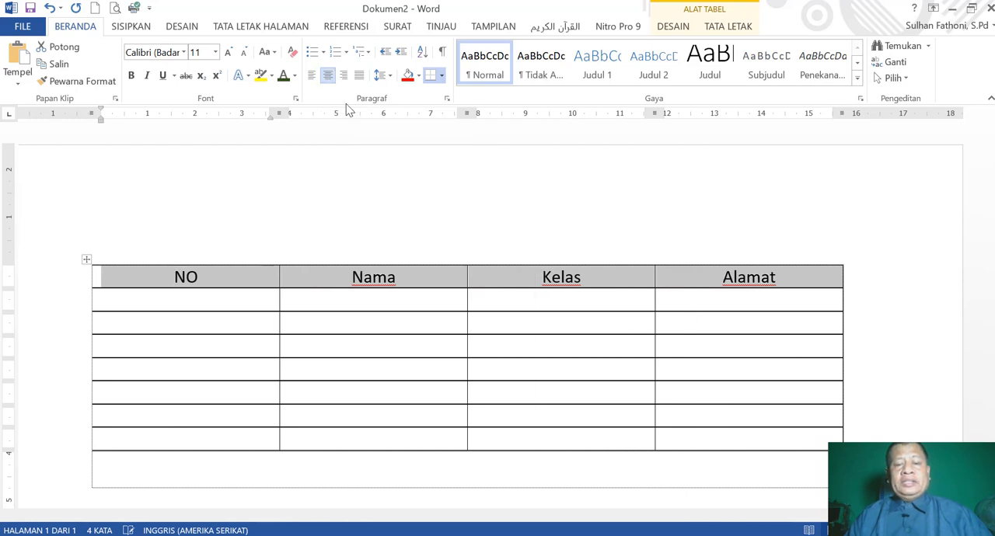
left_click(605, 303)
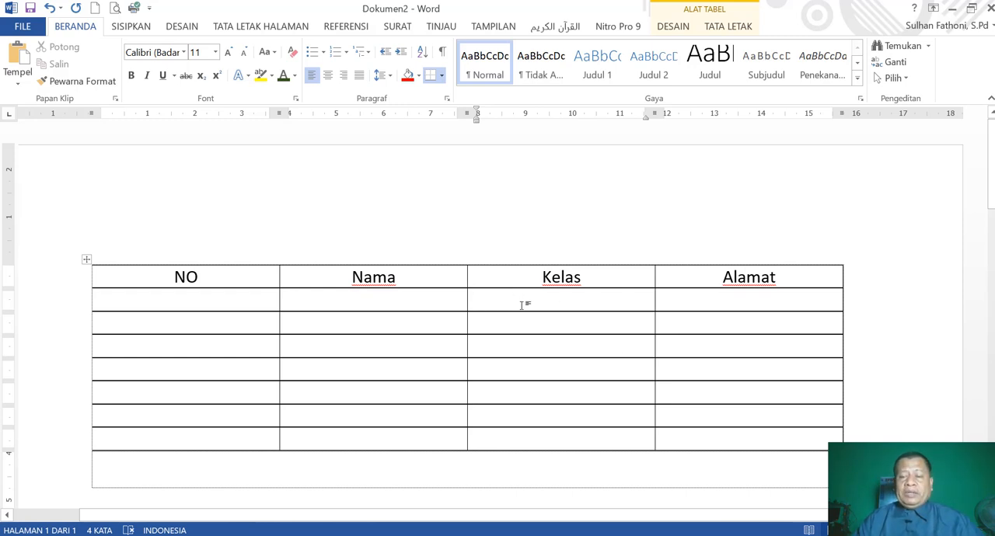
Narrow the NO column to about 1 cm by moving the border it shares with the Nama column.
scroll(500, 288, "up", 2)
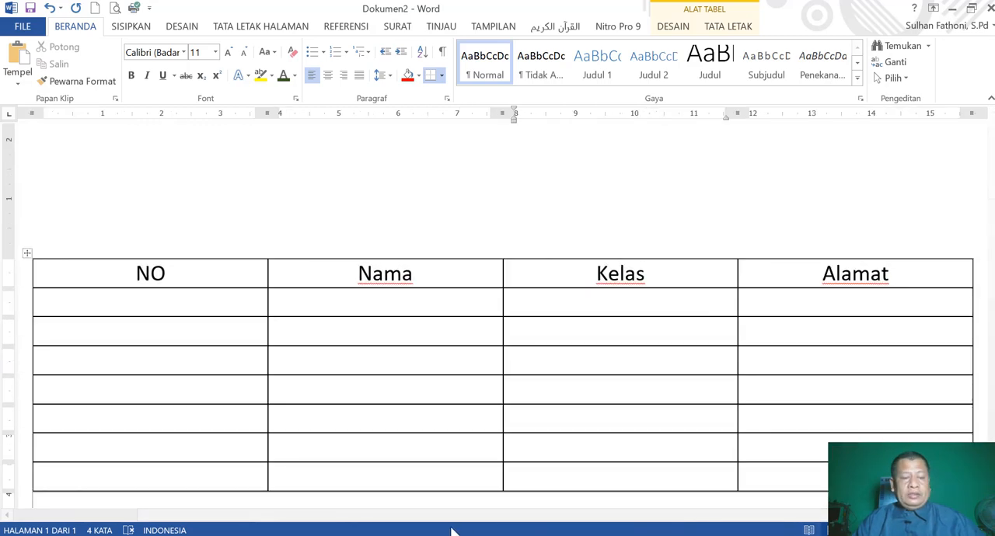
left_click_drag(366, 515, 290, 516)
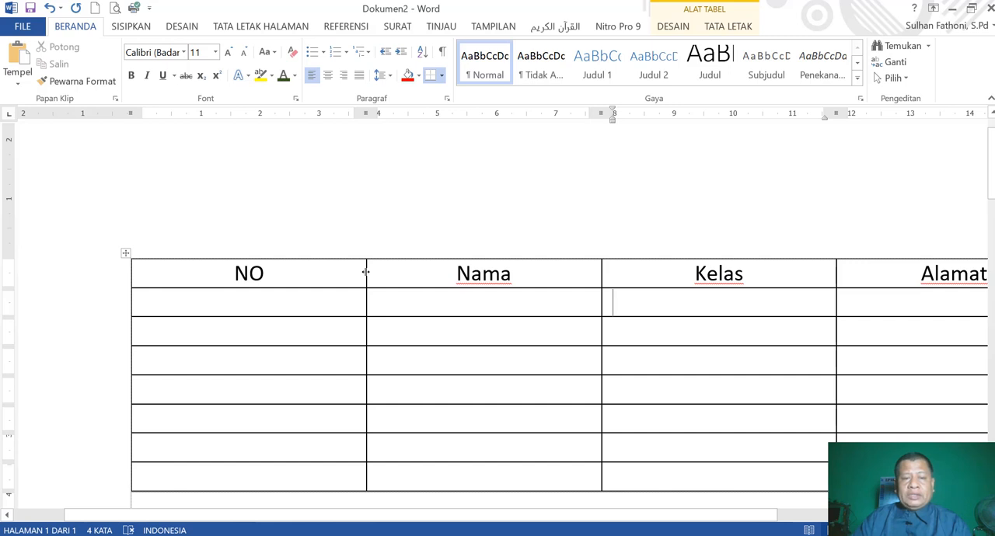
left_click_drag(365, 272, 195, 296)
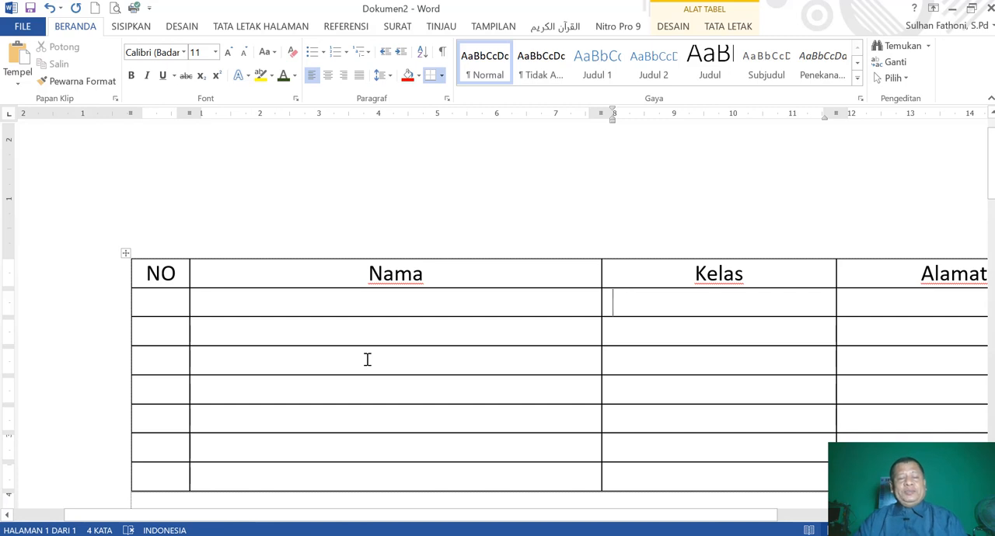
Number the seven rows below the NO heading from 1 to 7.
left_click(160, 301)
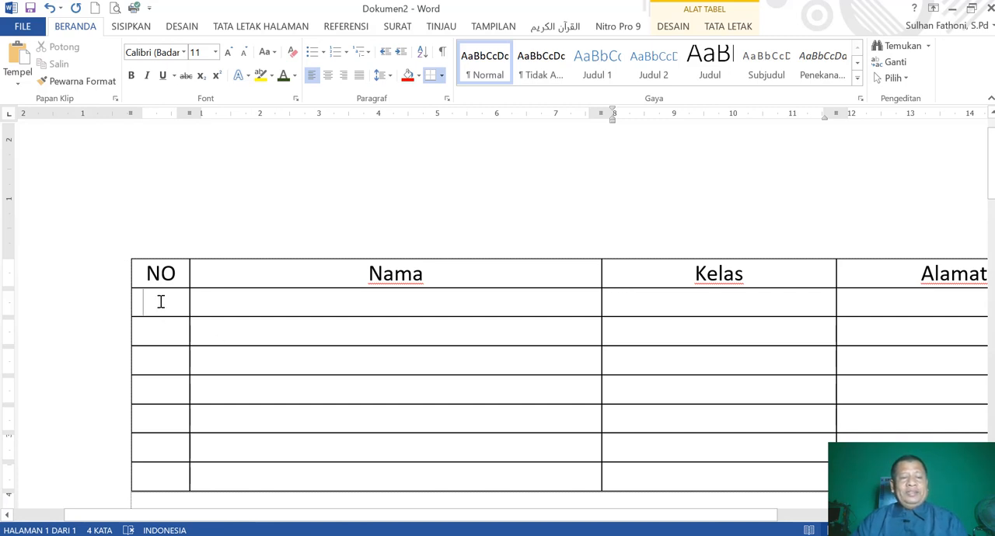
type("1")
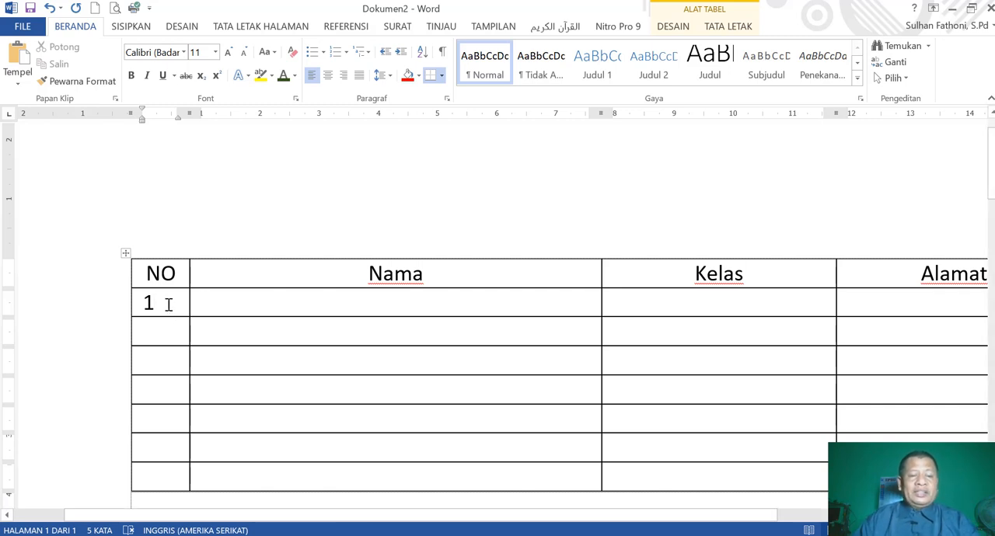
left_click(165, 331)
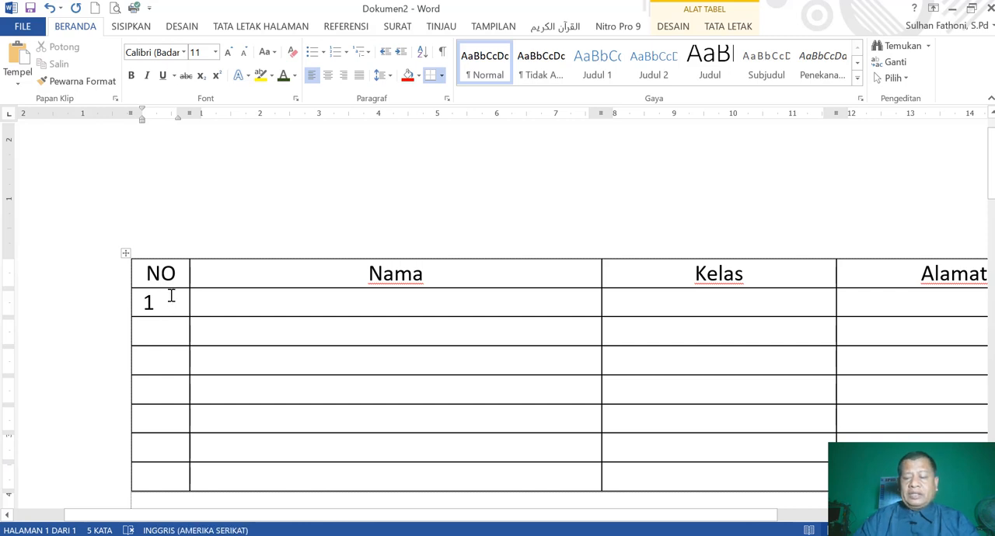
key("Return")
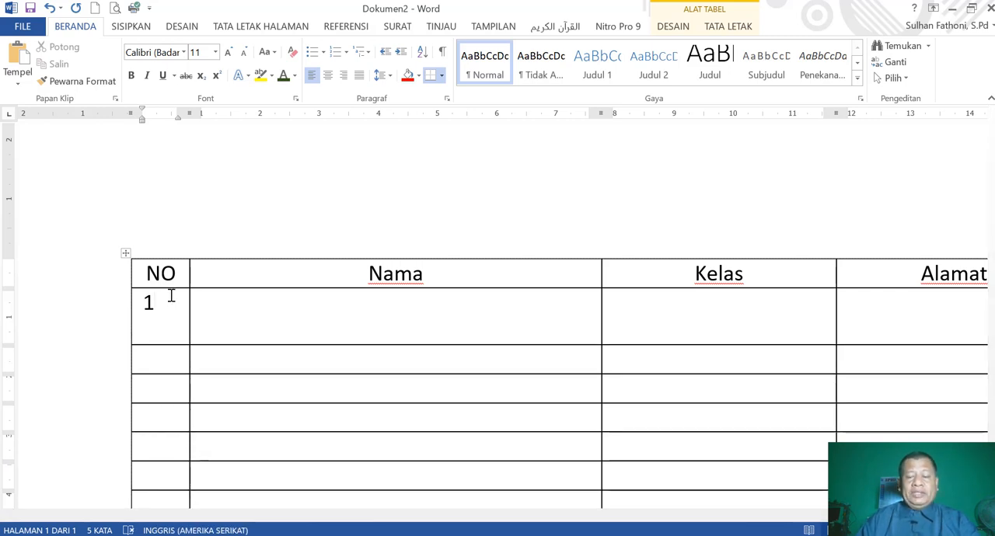
key("BackSpace")
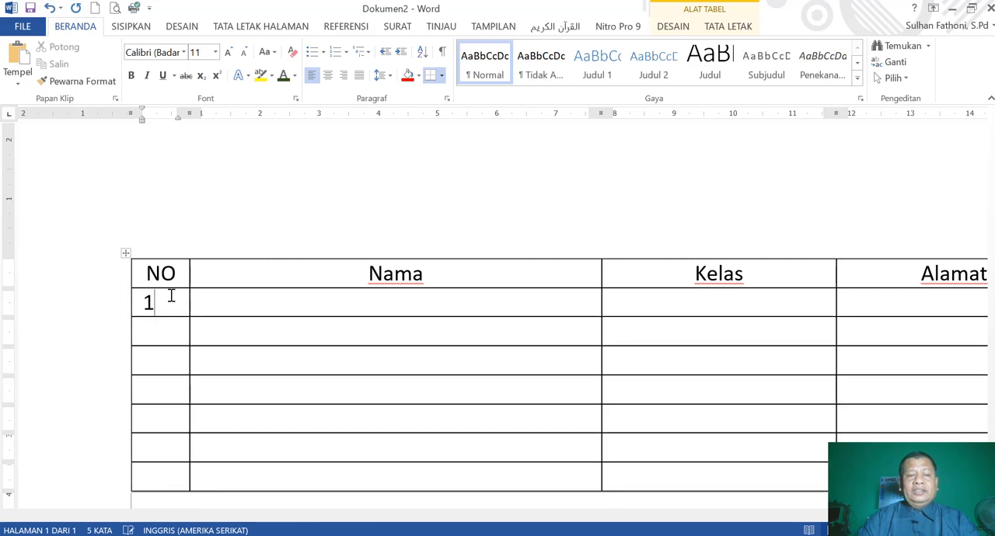
left_click(161, 334)
type("2")
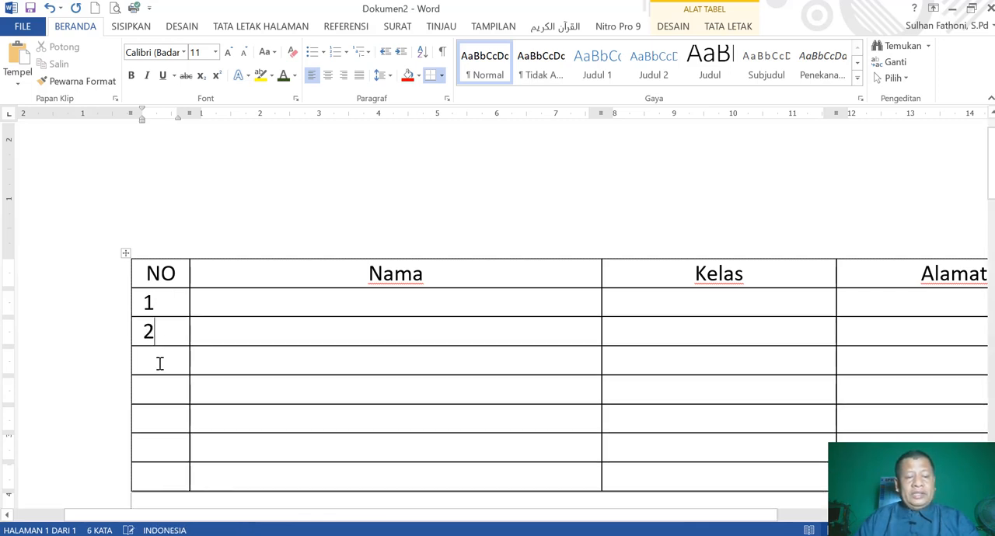
left_click(160, 361)
type("3")
left_click(164, 389)
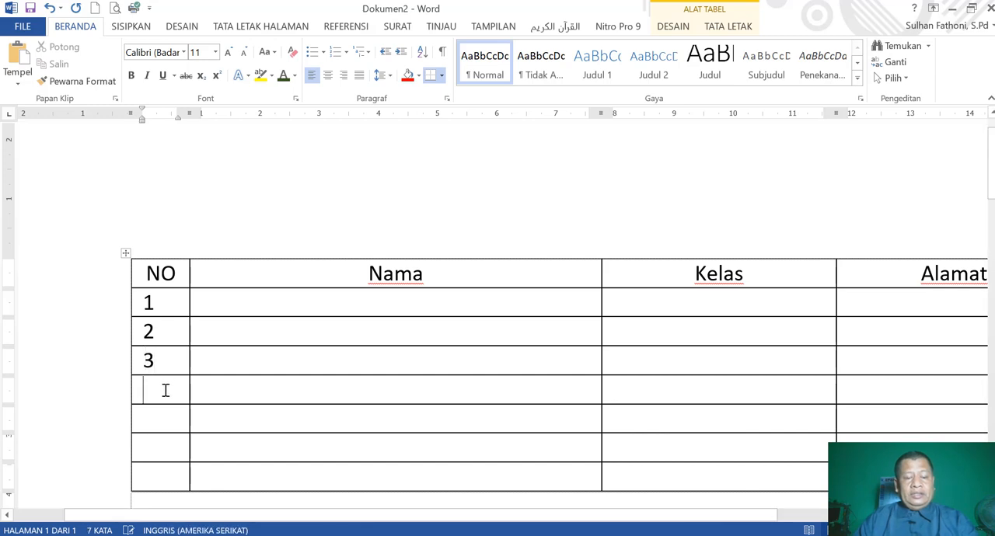
type("4")
left_click(166, 414)
type("5 ")
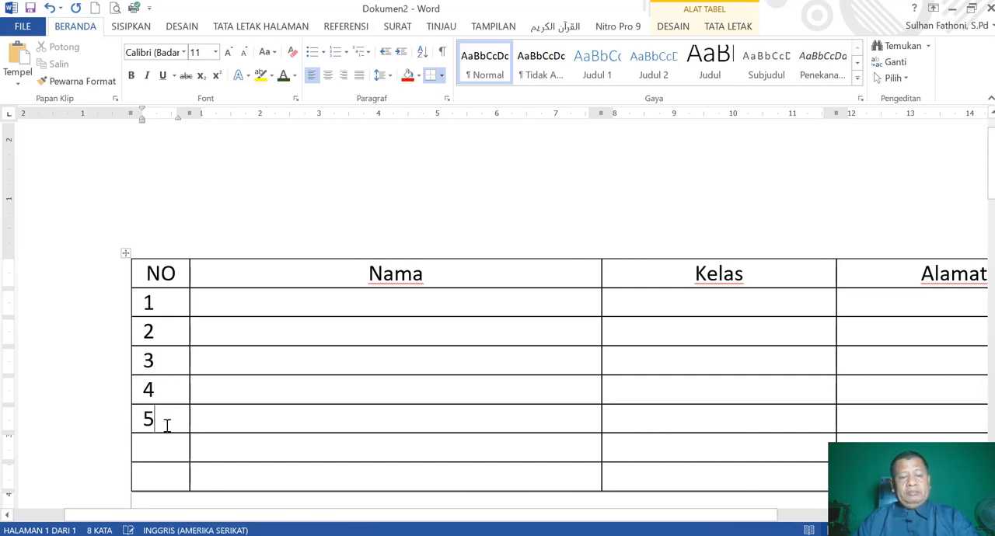
type("6")
left_click(158, 475)
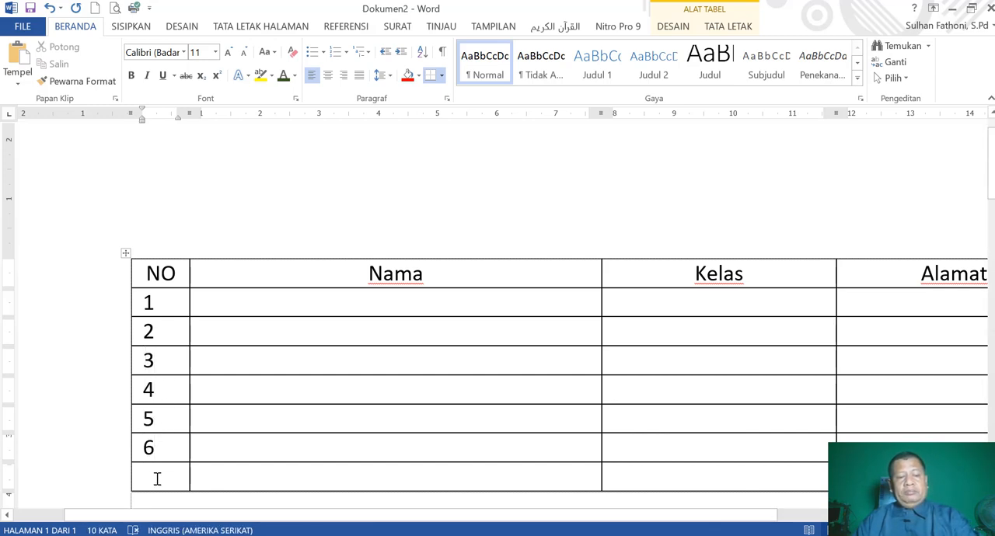
type("7")
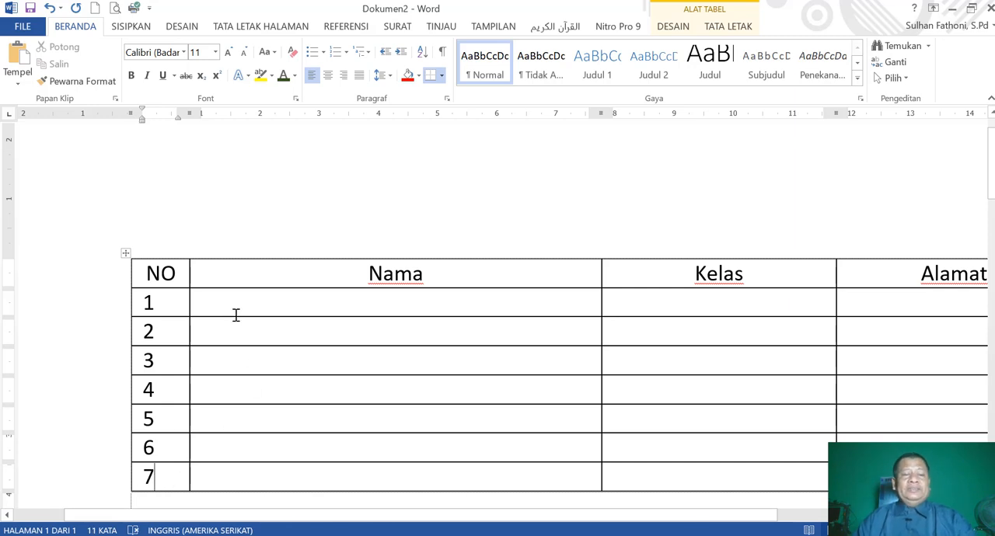
Narrow the Kelas column to about 1.3 cm and increase the header row's height to about 1 cm.
left_click(239, 307)
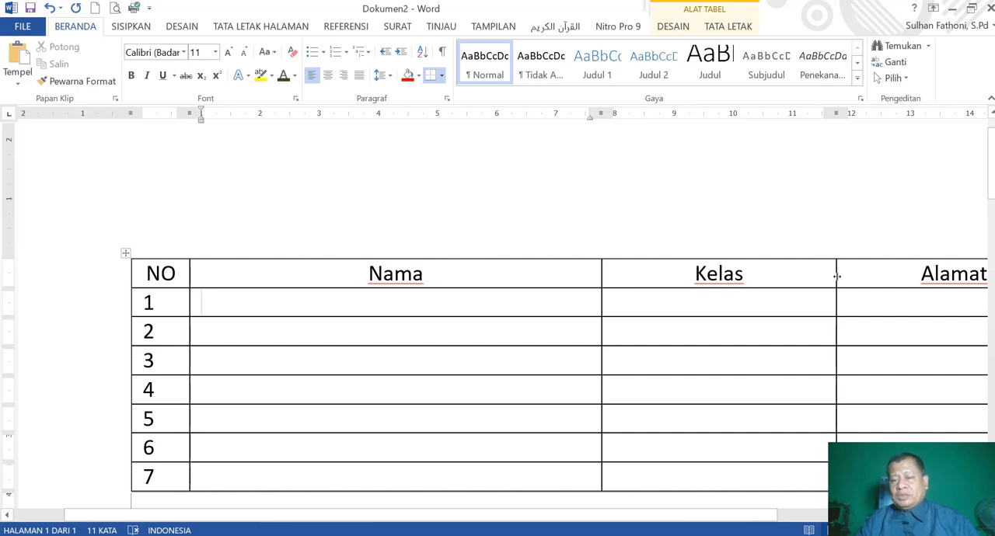
left_click_drag(836, 276, 679, 302)
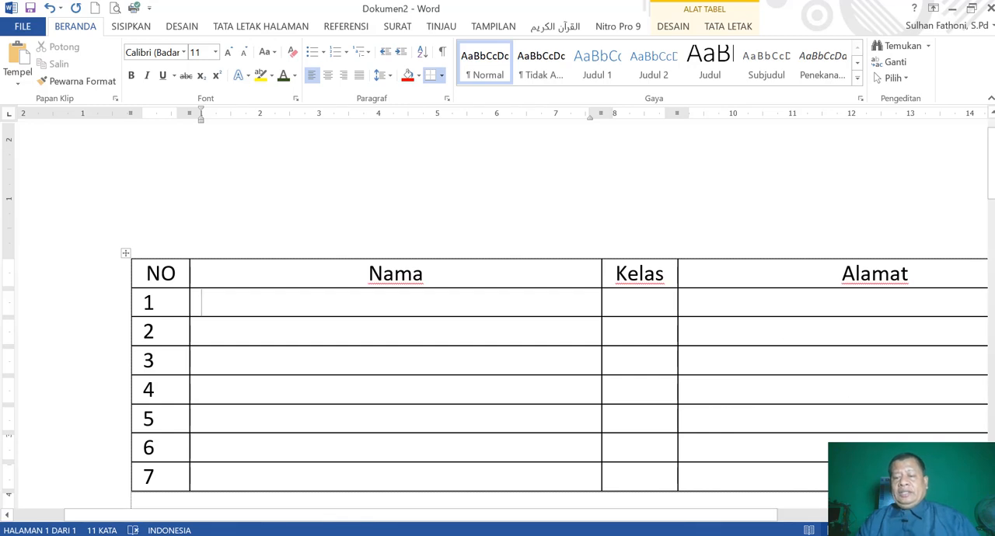
scroll(497, 311, "down", 5)
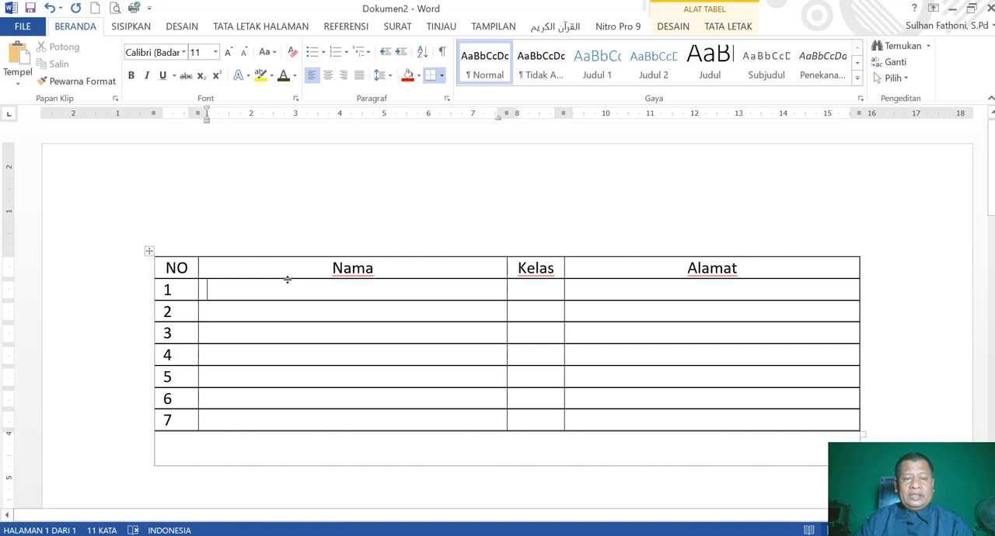
left_click_drag(286, 279, 291, 299)
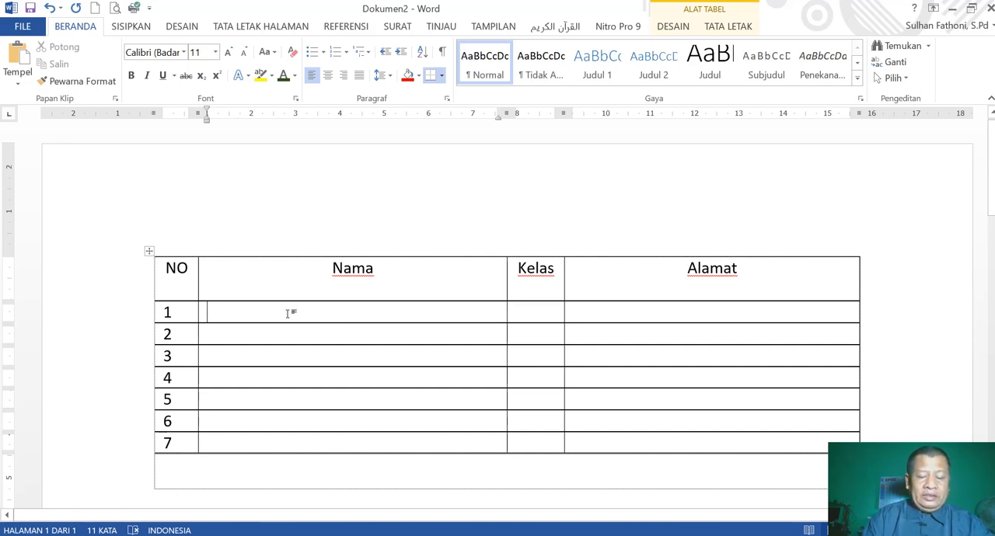
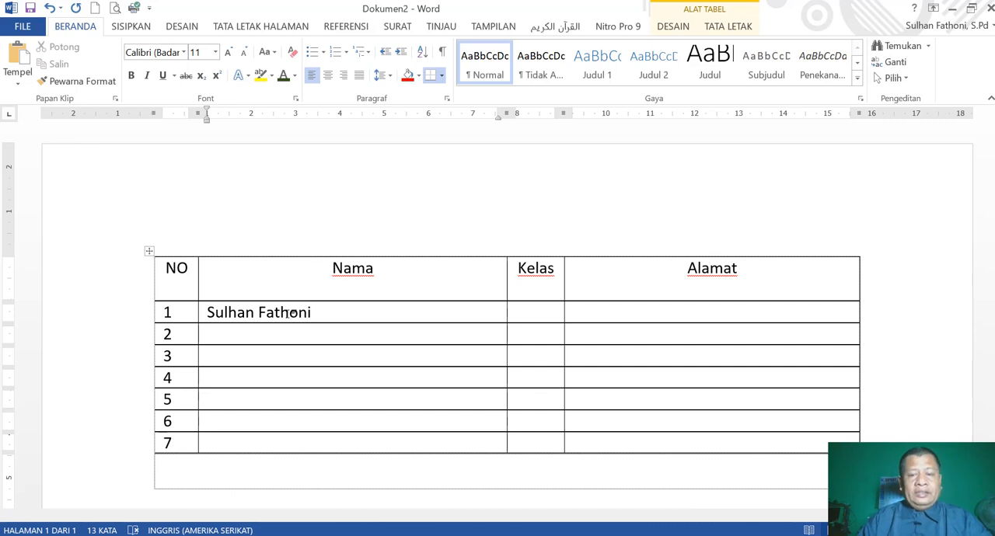
Fill row 1 of the table with the student's full name, class 9A and the student's address.
key("Tab")
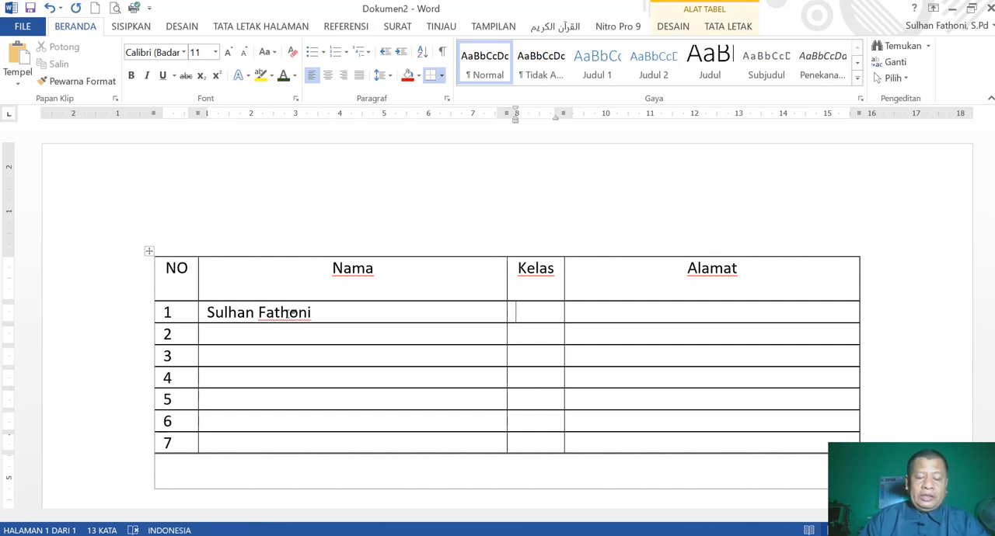
type("9A")
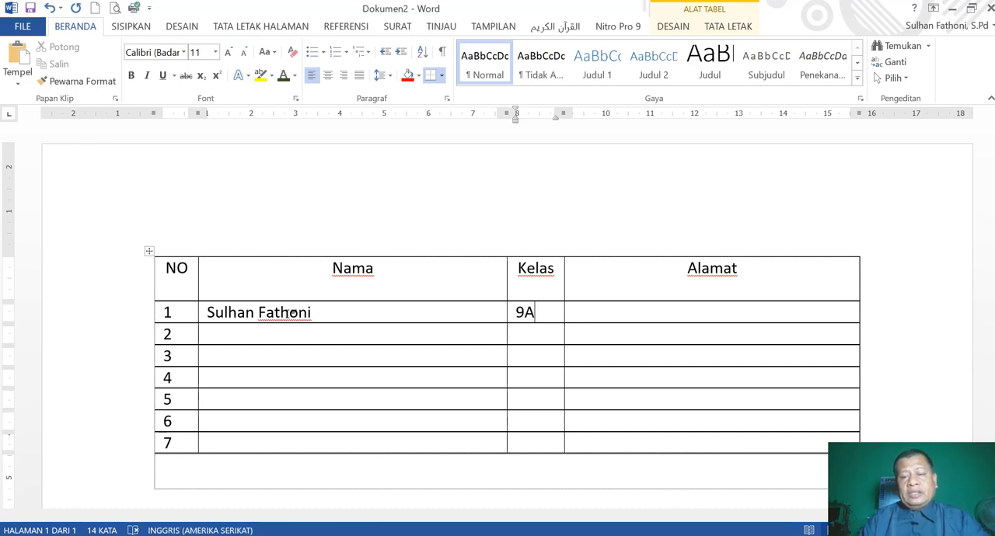
key("Tab")
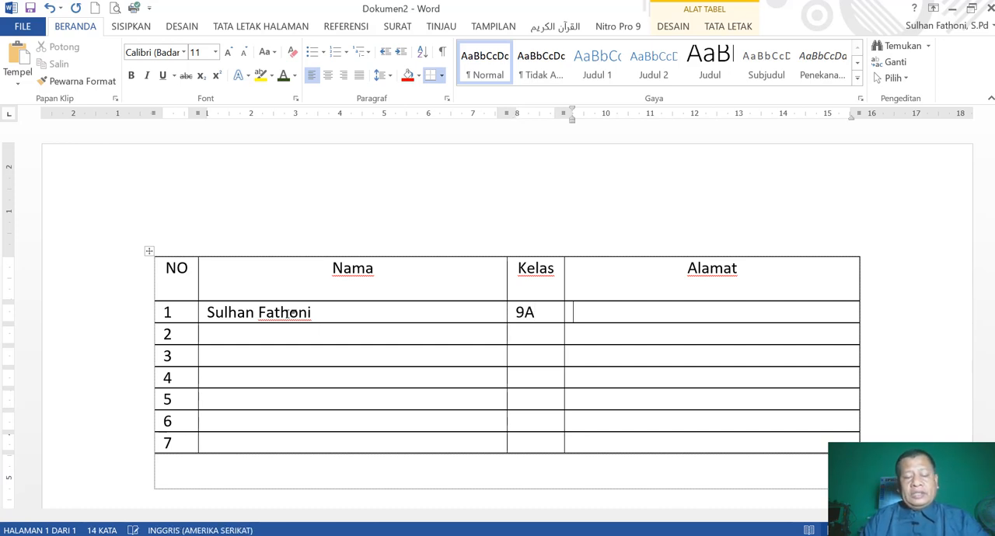
type("Srag")
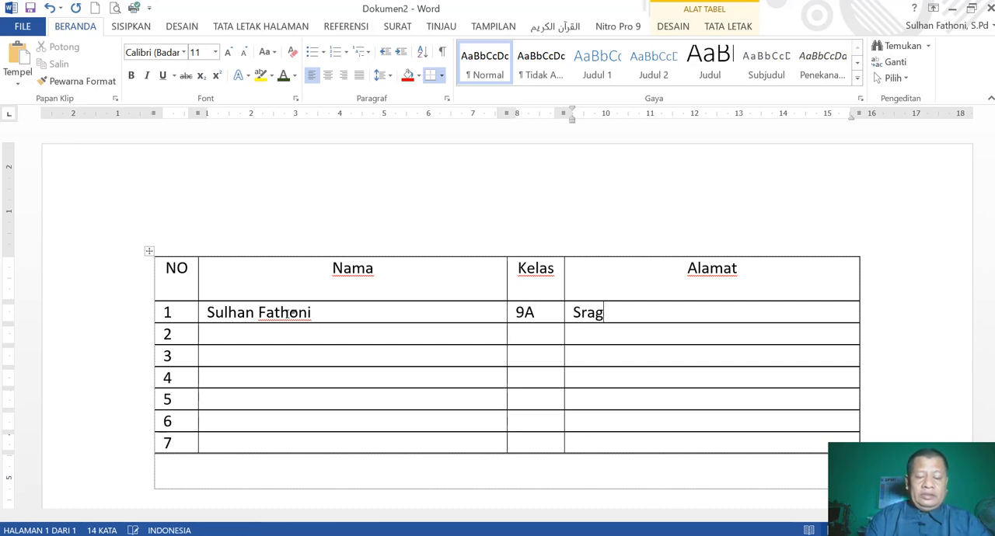
type("en Manggis")
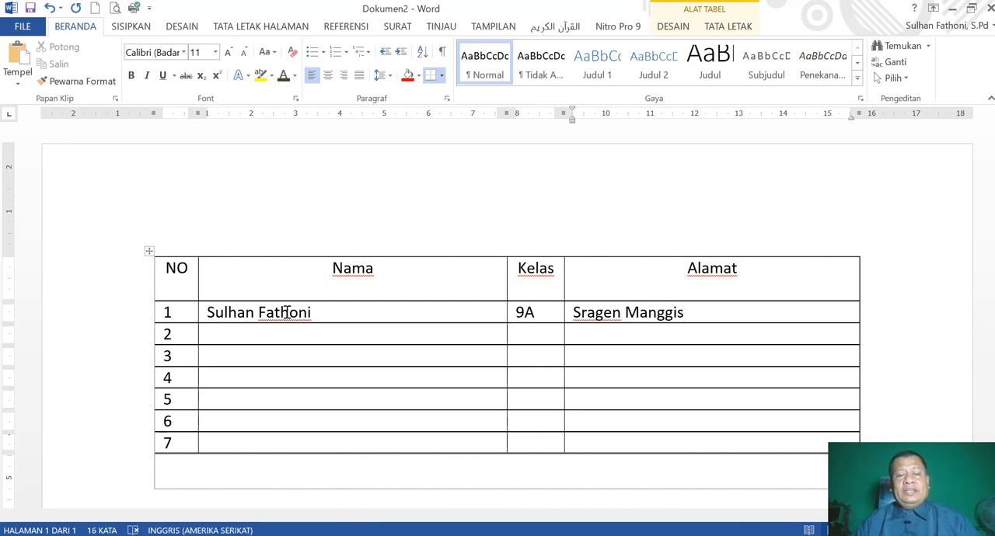
Fill row 2 of the table with the second student's full name, class 9B and address.
left_click(276, 337)
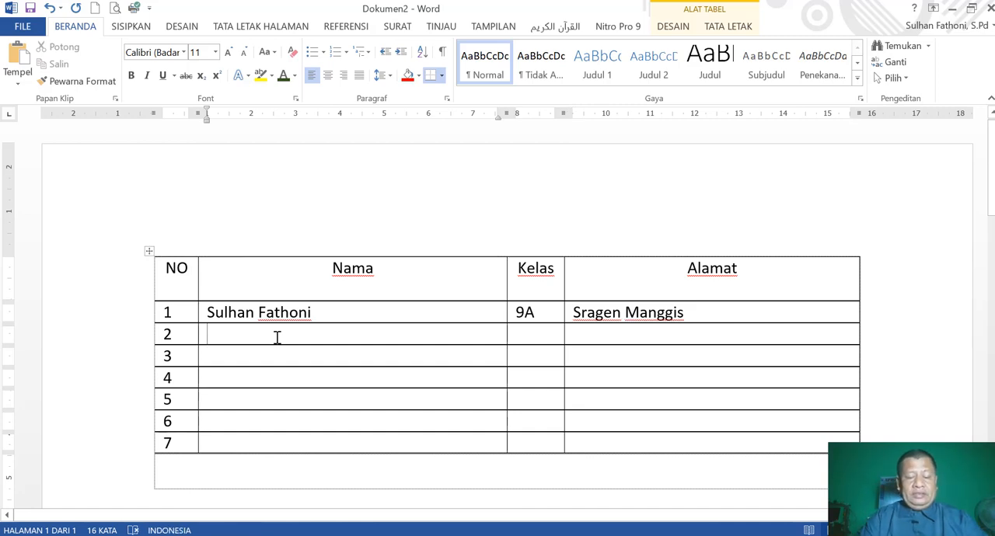
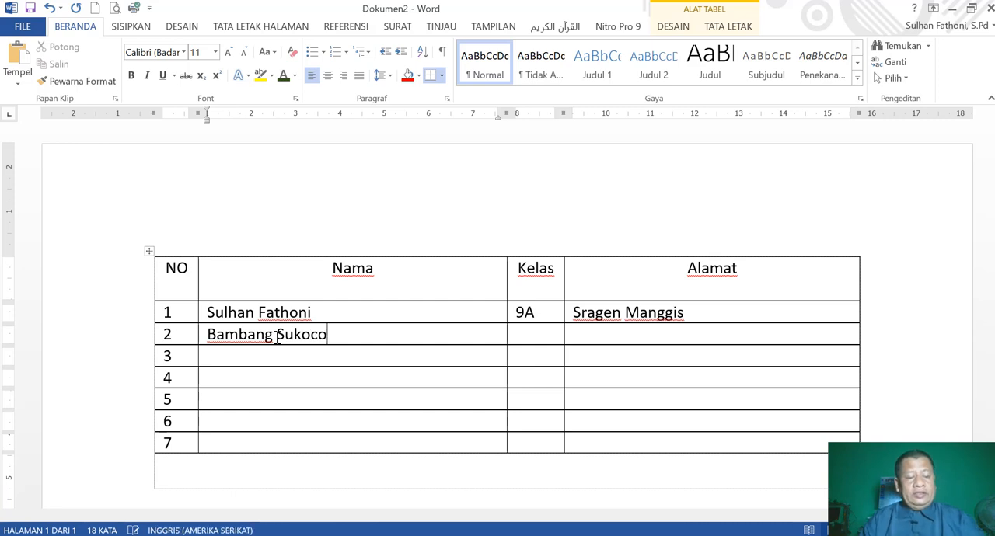
key("Tab")
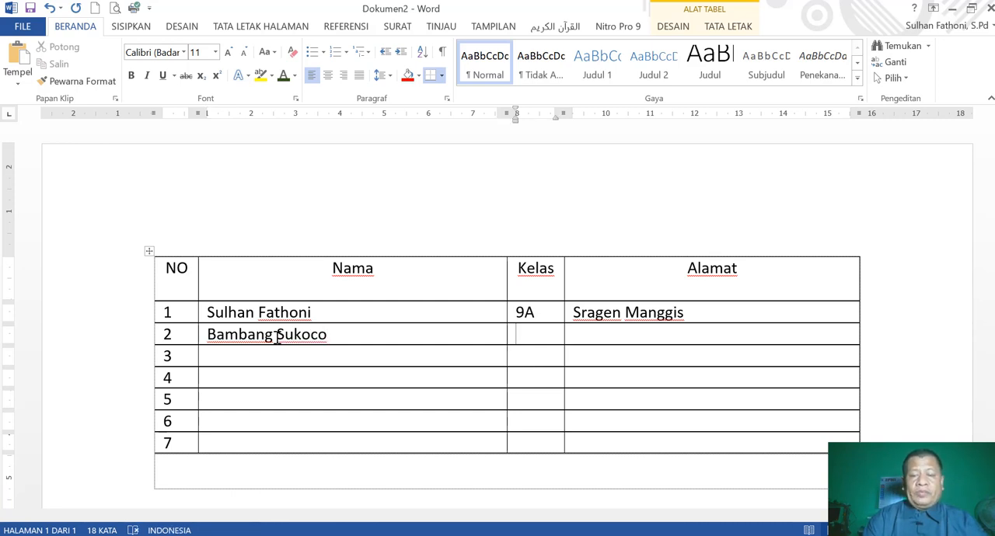
type("9B")
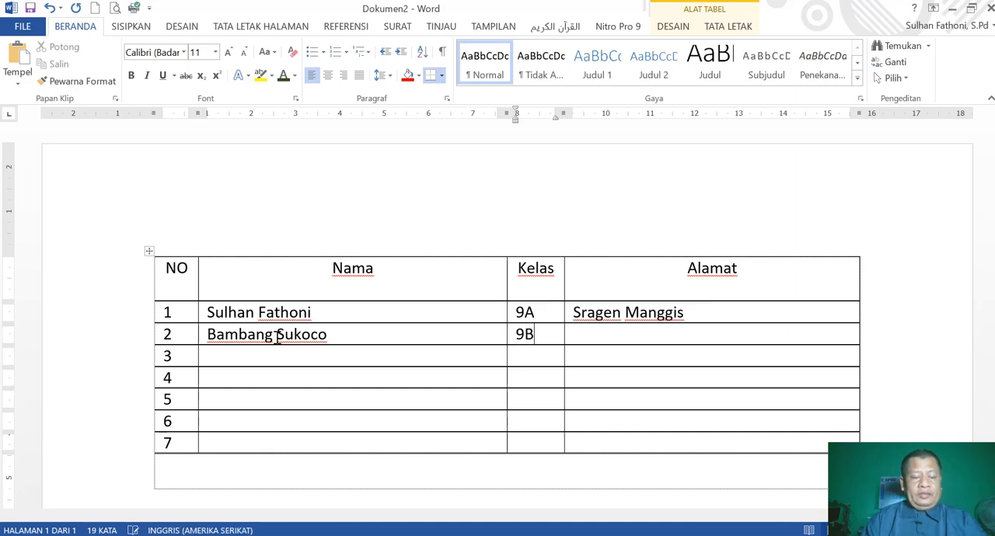
key("Tab")
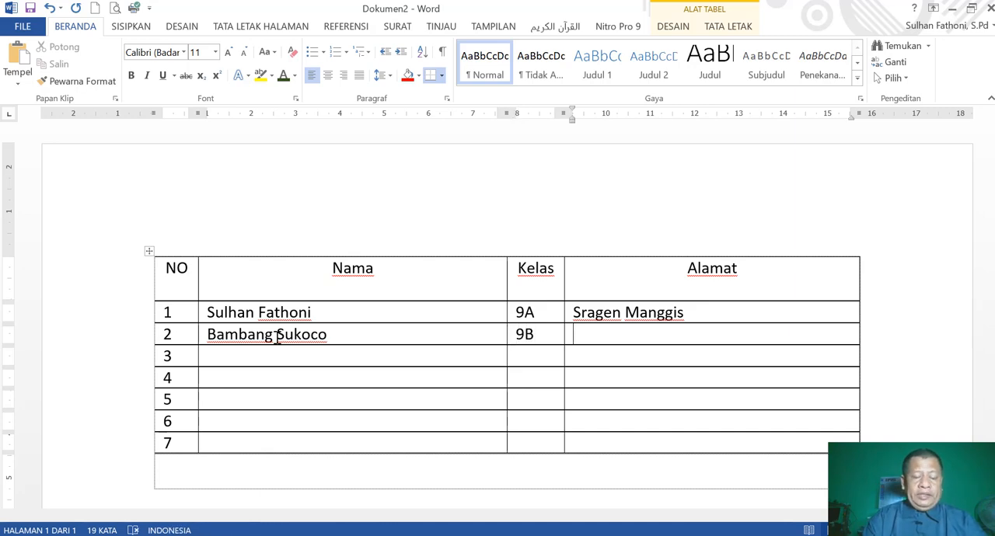
type("Cant")
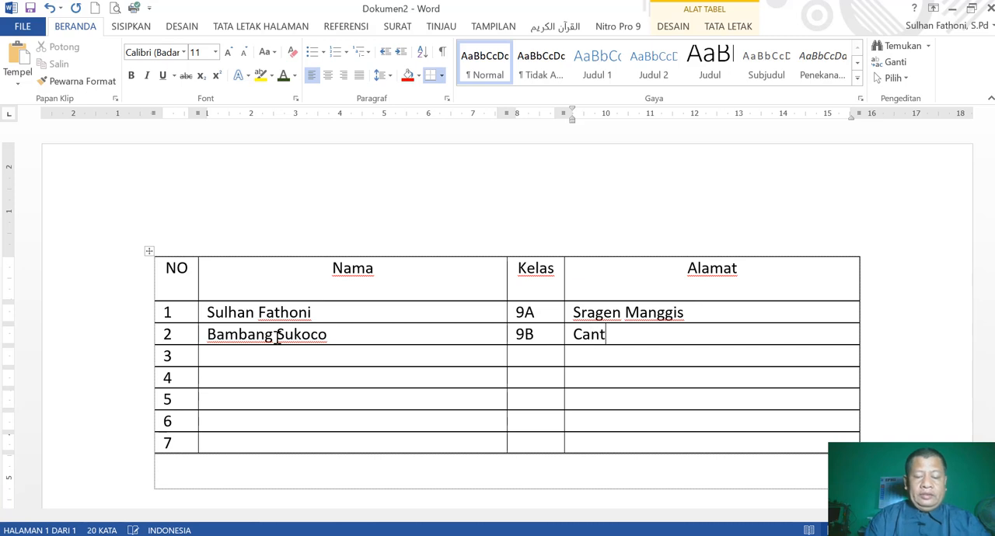
type("el Wetan")
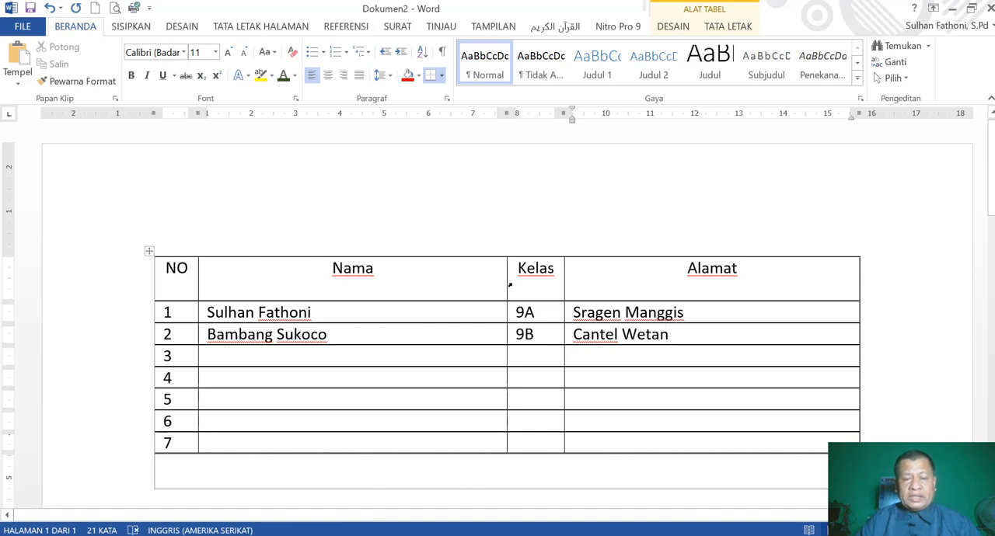
Resize the Nama column to about 5.7 cm, the Kelas column to about 1.5 cm and the Alamat column to about 5.5 cm.
left_click_drag(507, 286, 455, 292)
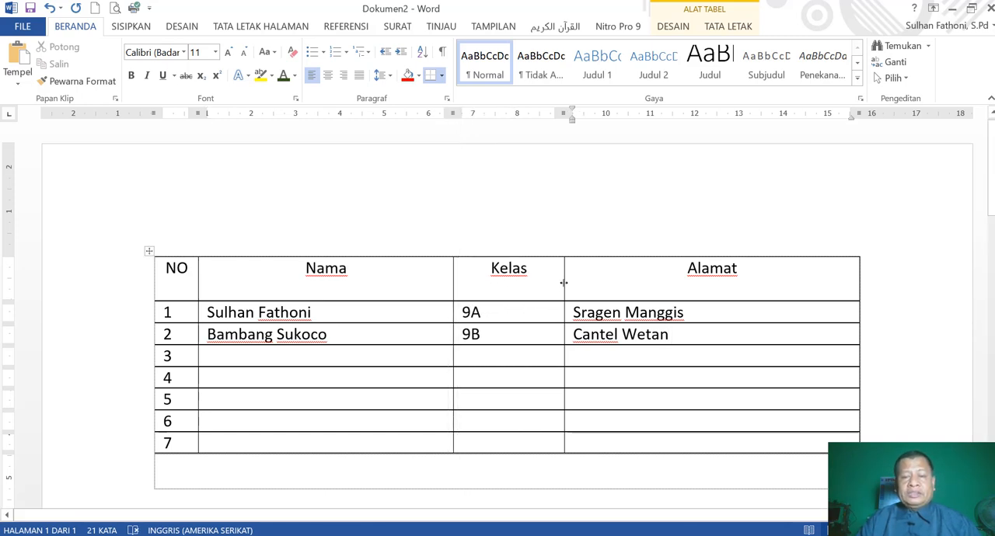
left_click_drag(563, 282, 520, 295)
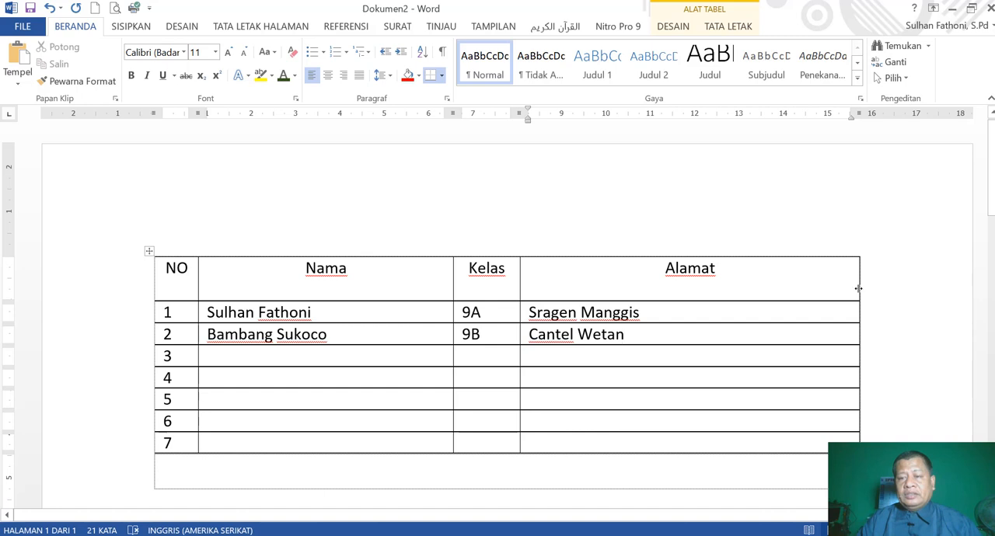
left_click_drag(858, 288, 752, 306)
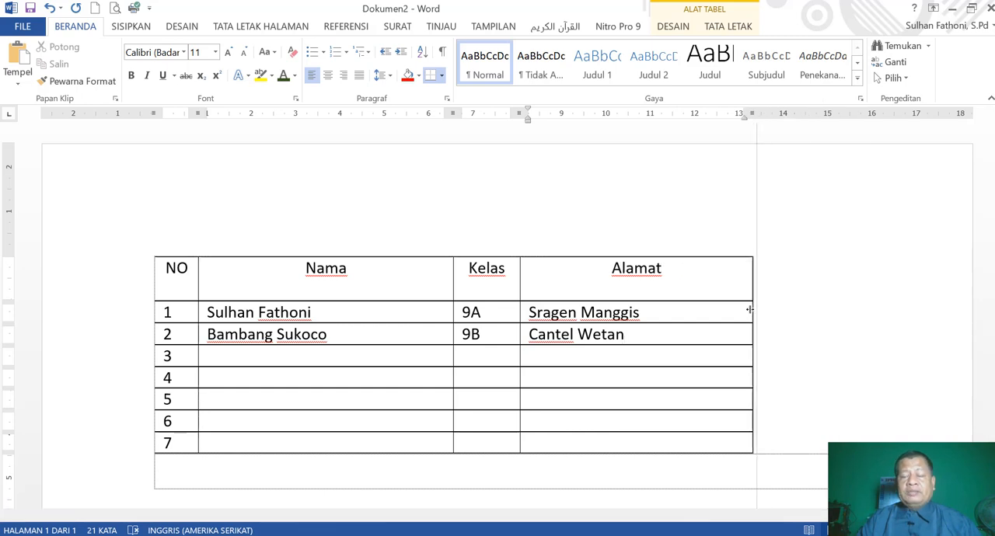
left_click(825, 315)
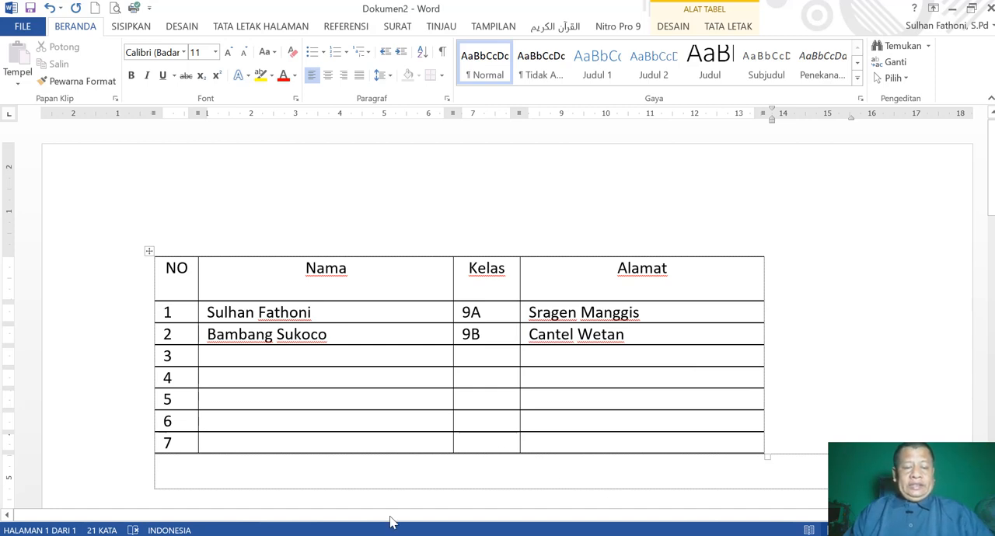
Switch to the MS WORD 2007.pptx presentation in PowerPoint, review the TABEL YANG DIHASILKAN slide, and return to Dokumen2 in Word.
key("alt+Tab")
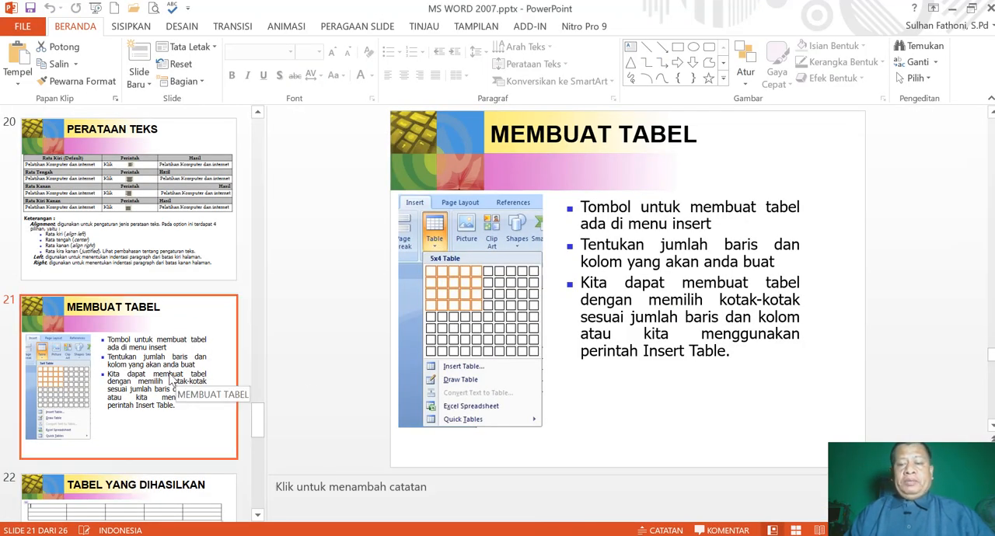
scroll(165, 377, "down", 3)
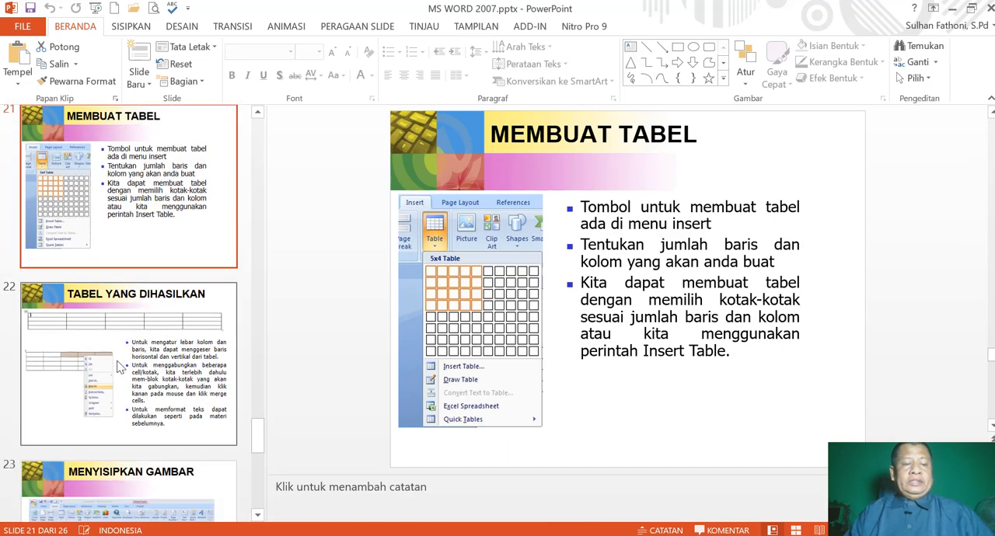
left_click(162, 349)
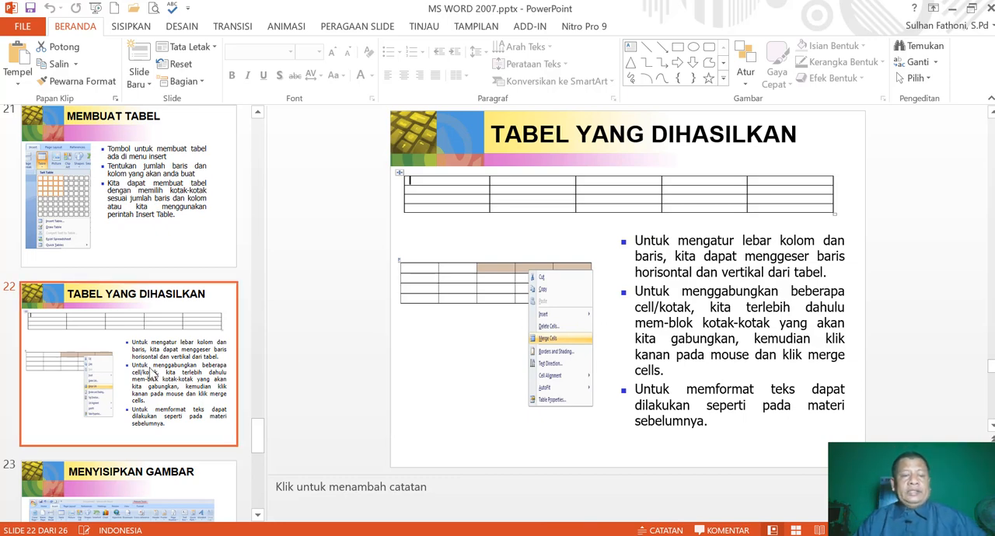
scroll(155, 371, "down", 2)
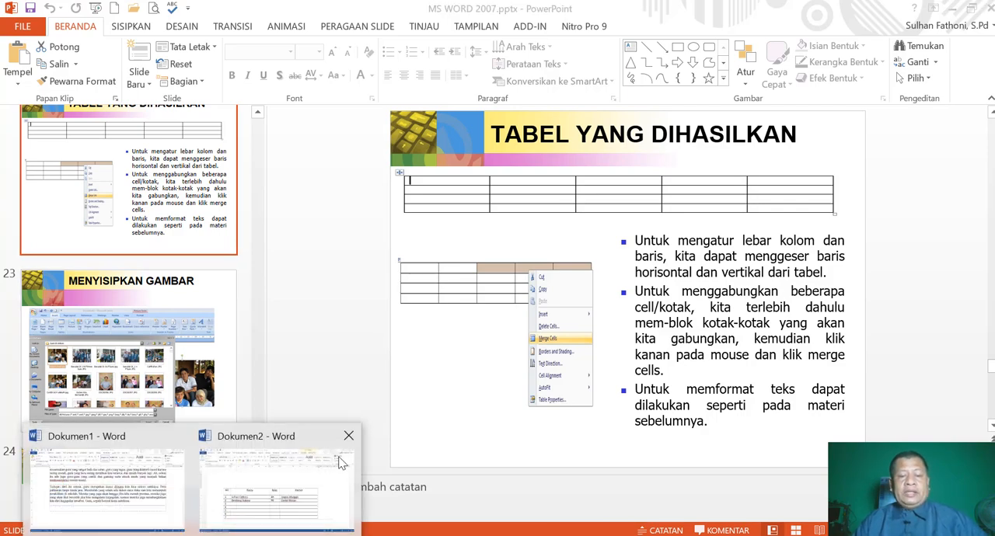
left_click(296, 484)
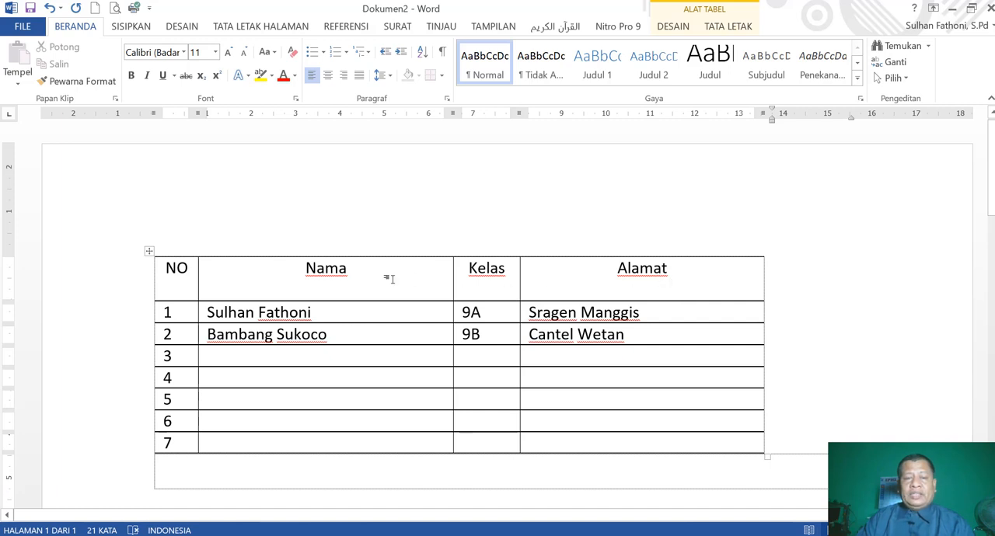
Try lowering the Nama heading with a blank line above it, then remove that line and centre the heading horizontally again.
left_click(302, 266)
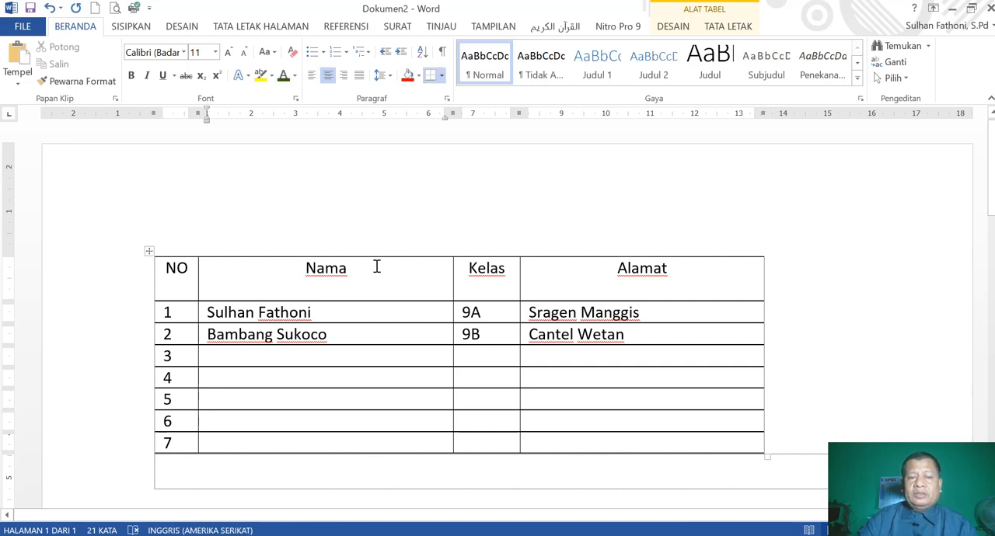
key("Return")
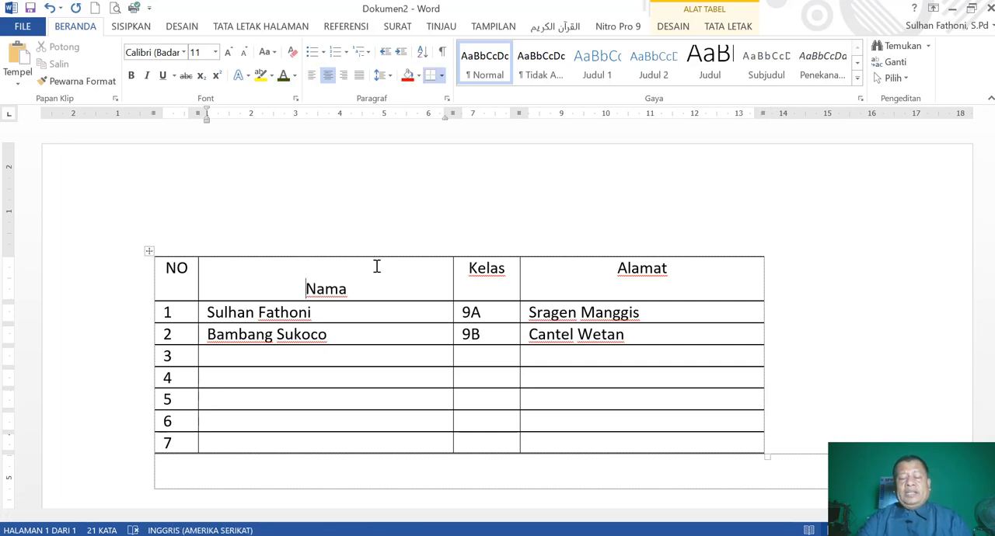
key("ctrl+l")
key("BackSpace")
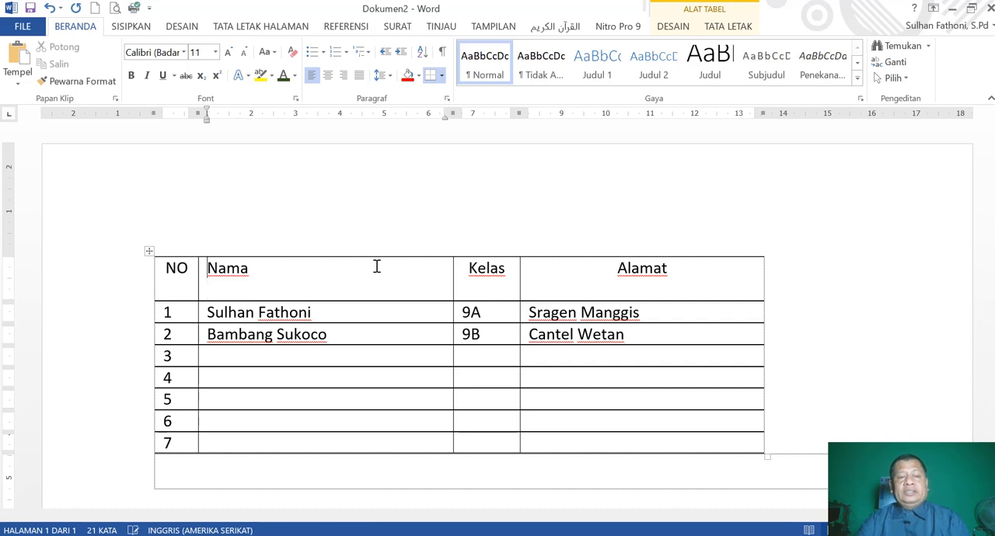
left_click(329, 78)
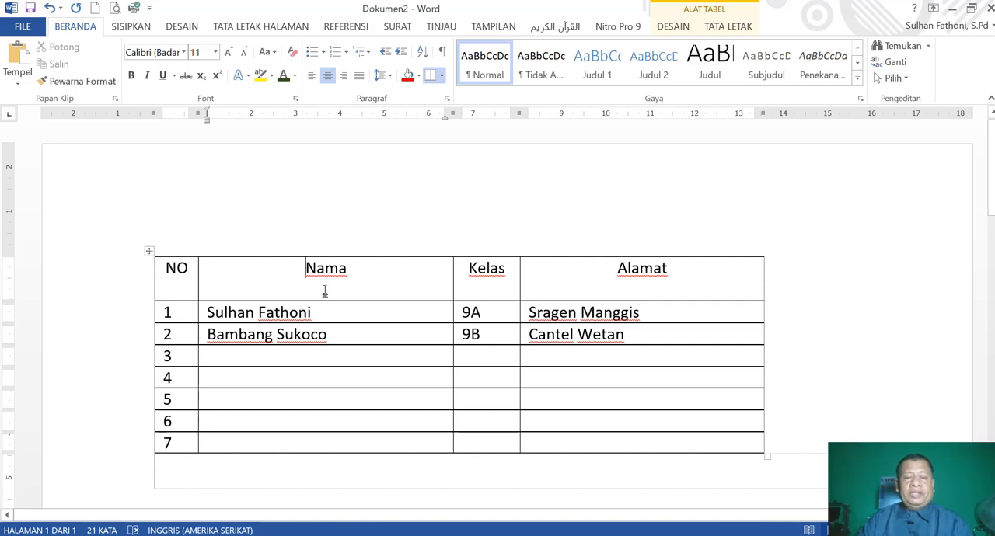
Set the vertical cell alignment of all four header row cells to Tengah (centre) in the table properties.
left_click_drag(167, 268, 616, 286)
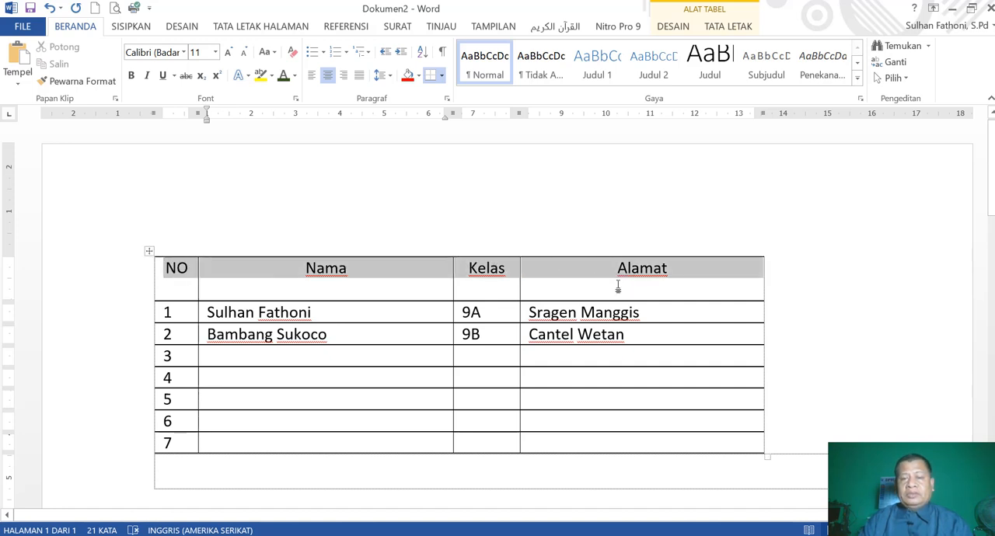
left_click(419, 331)
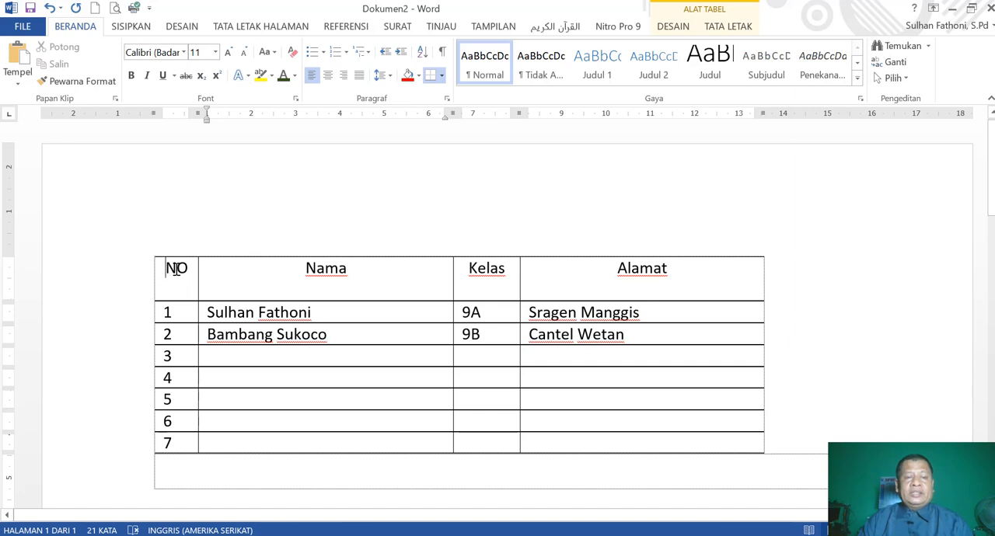
left_click_drag(171, 269, 518, 278)
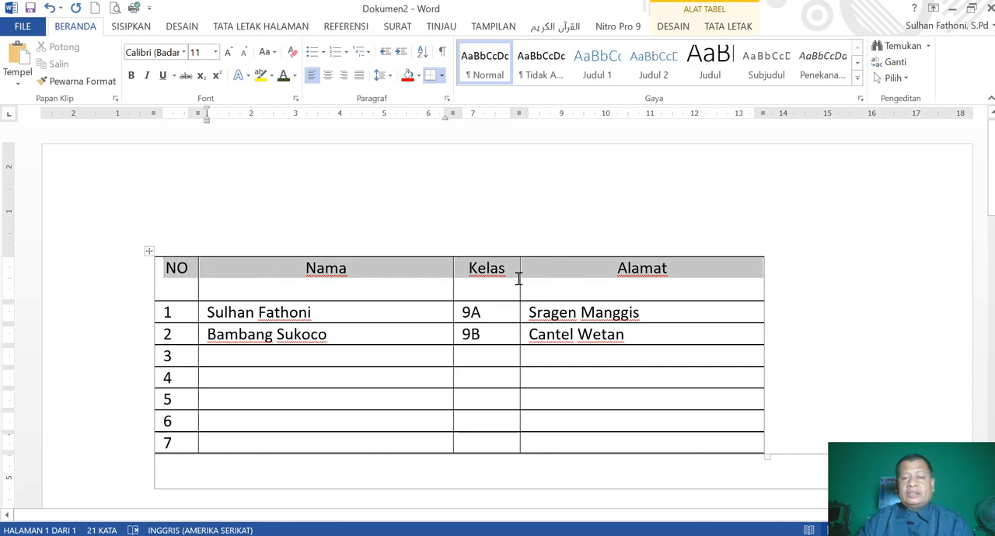
right_click(409, 271)
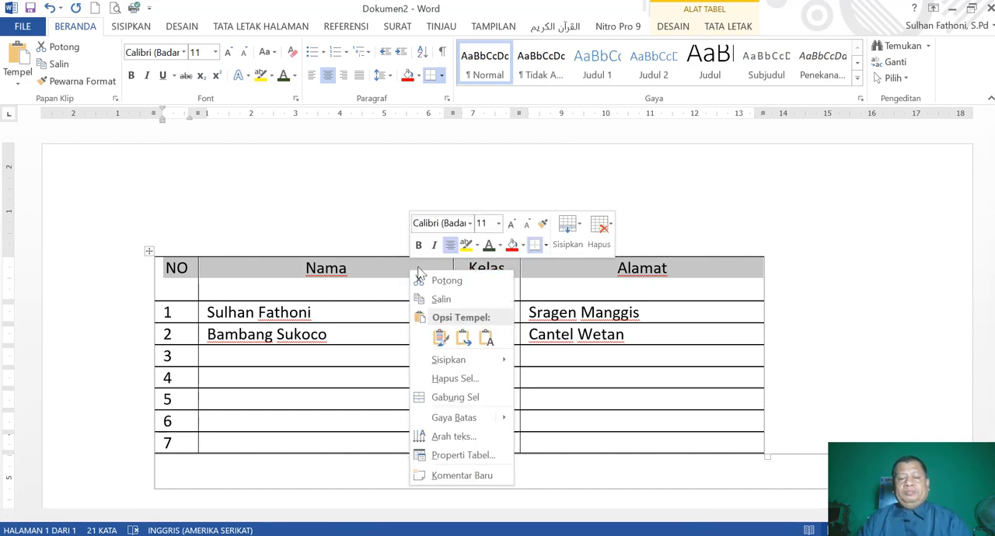
left_click(478, 461)
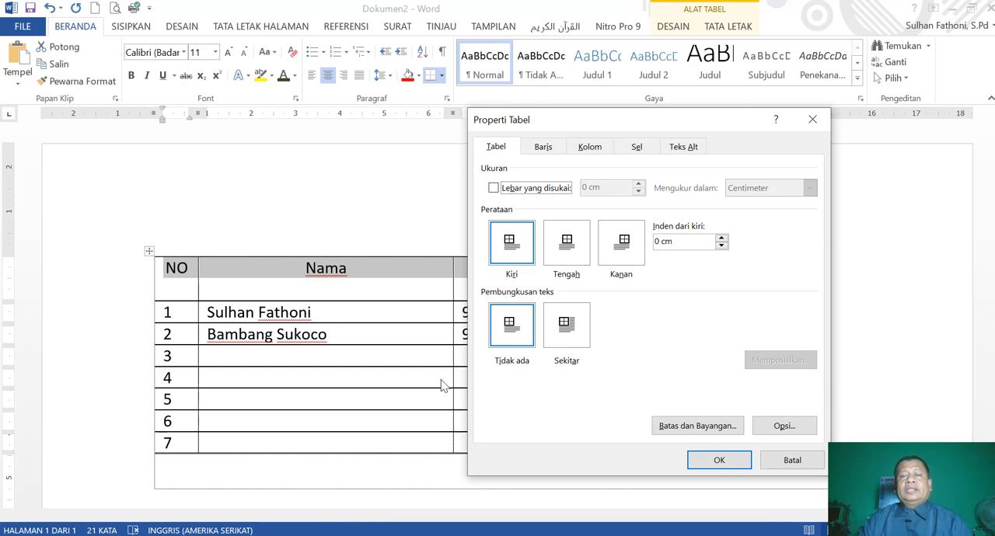
left_click(637, 147)
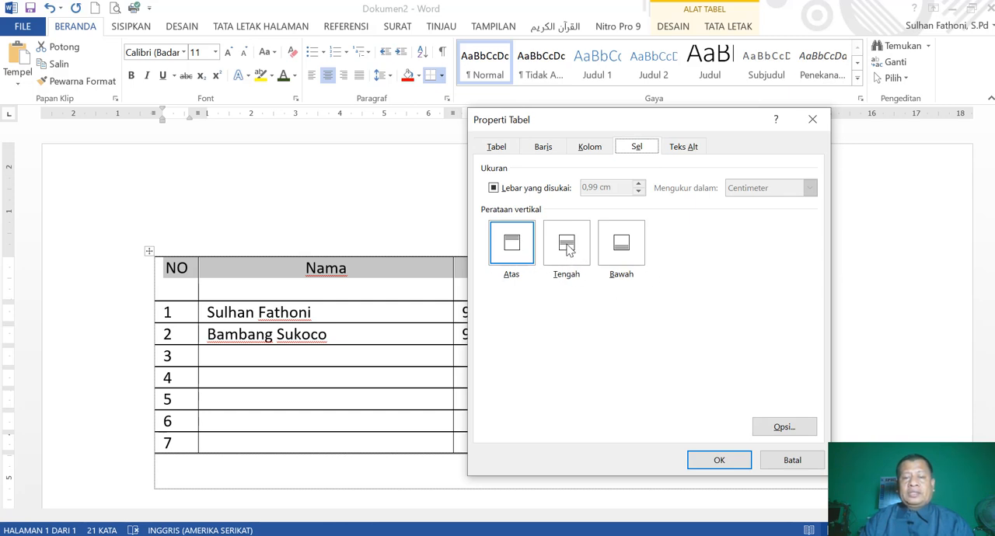
left_click(566, 246)
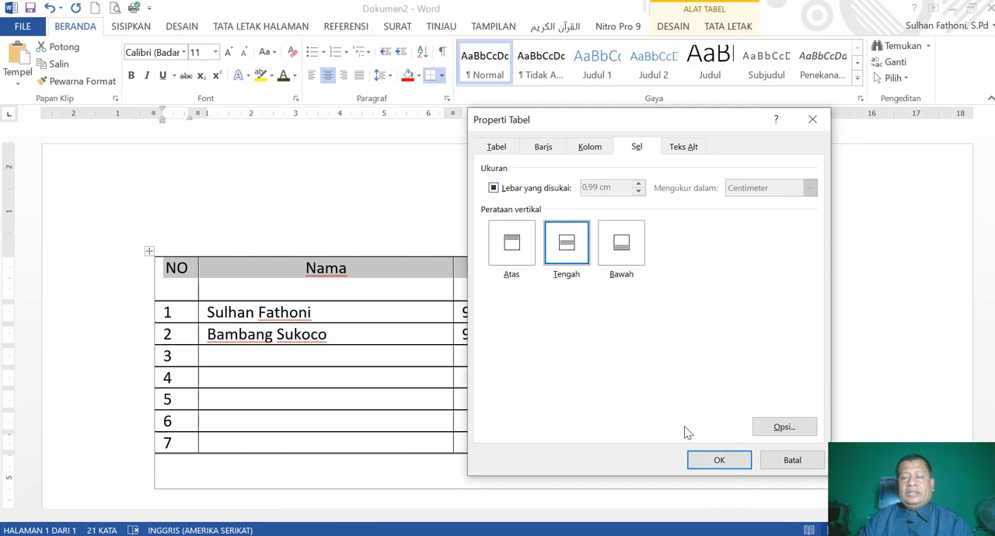
left_click(716, 461)
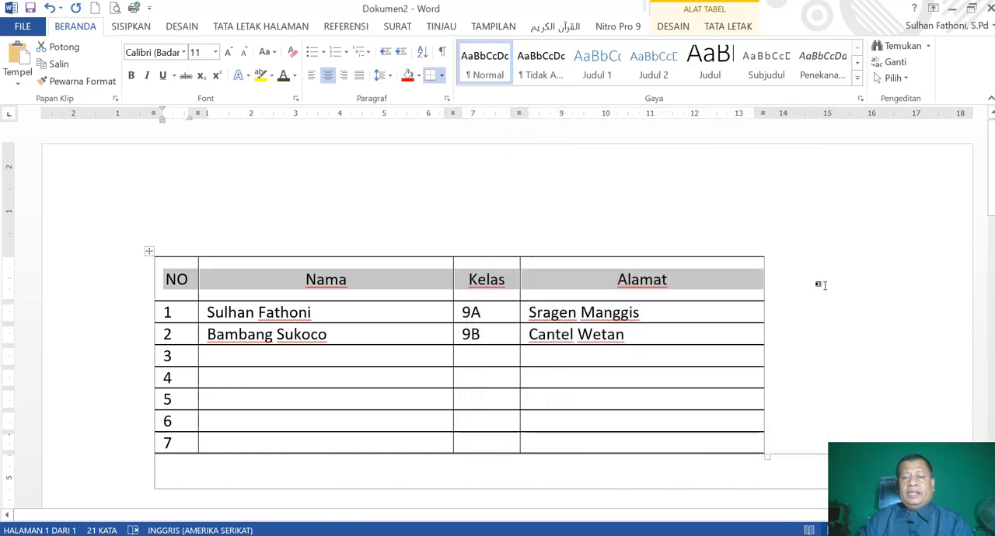
left_click(820, 285)
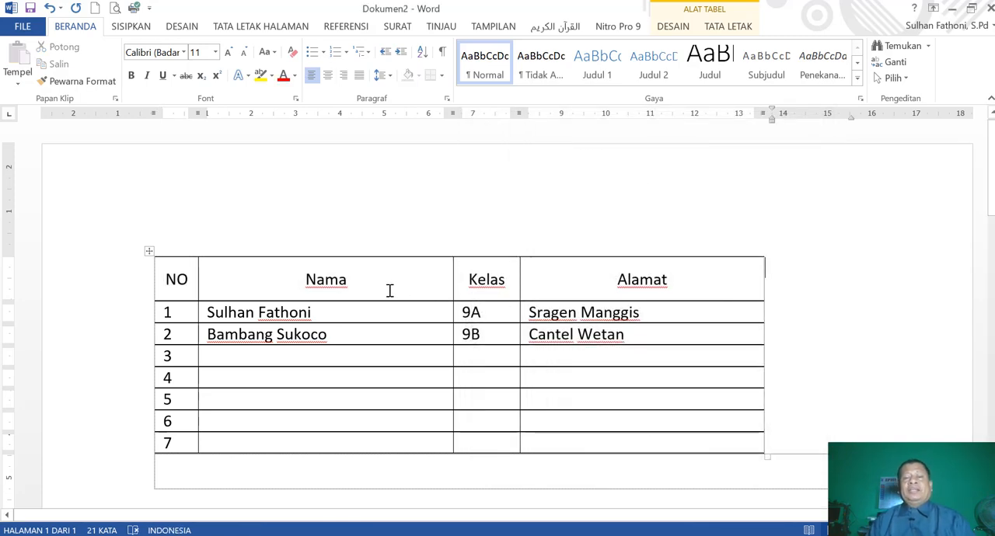